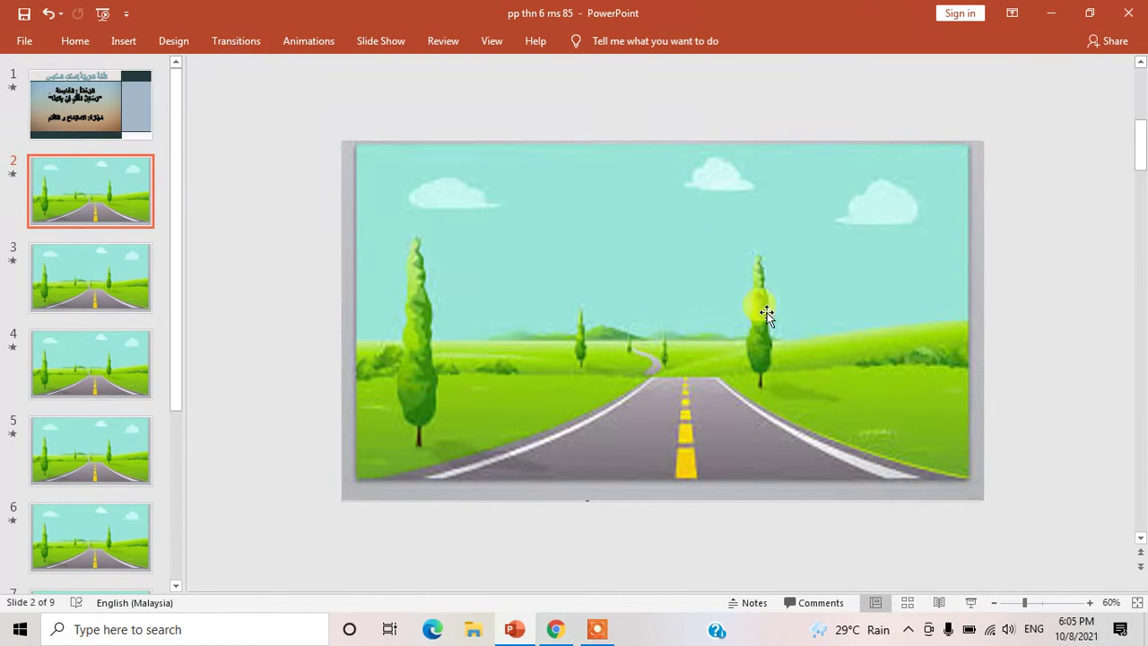
Switch to Chrome and search Google Images for 'gif plane cartoon'.
left_click(555, 629)
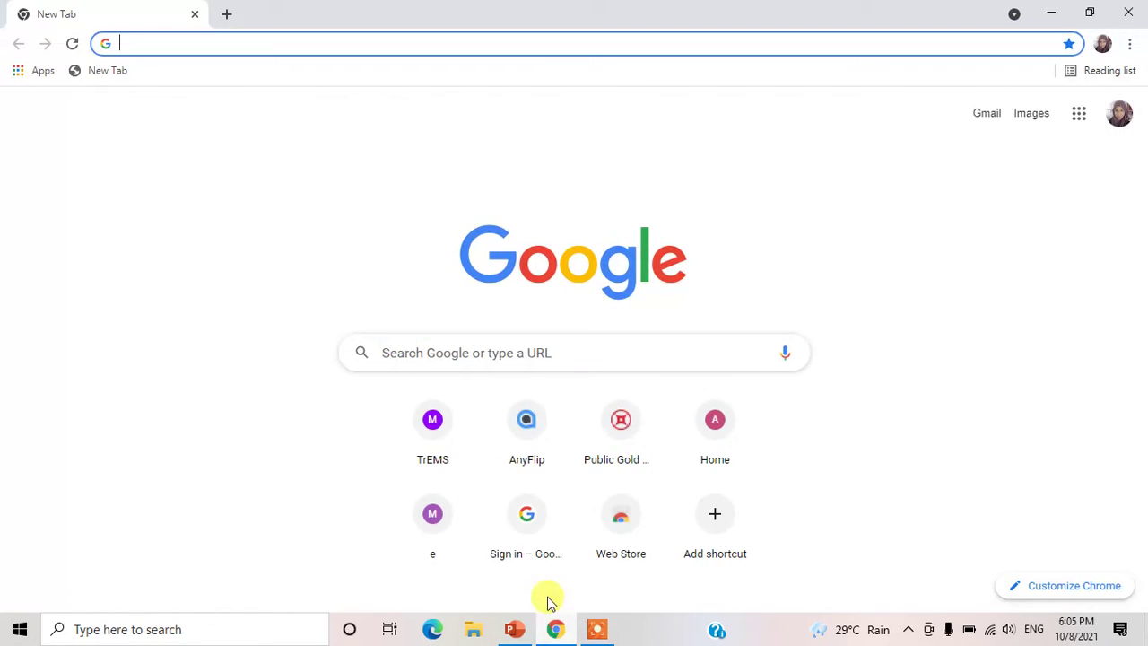
left_click(1032, 118)
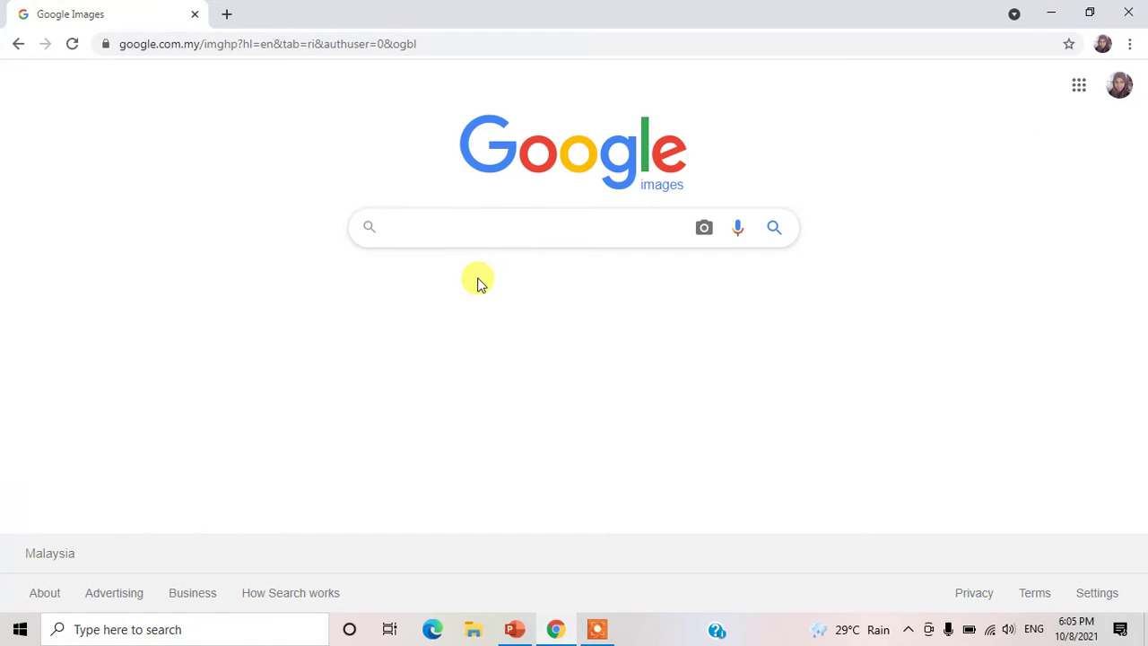
type("g")
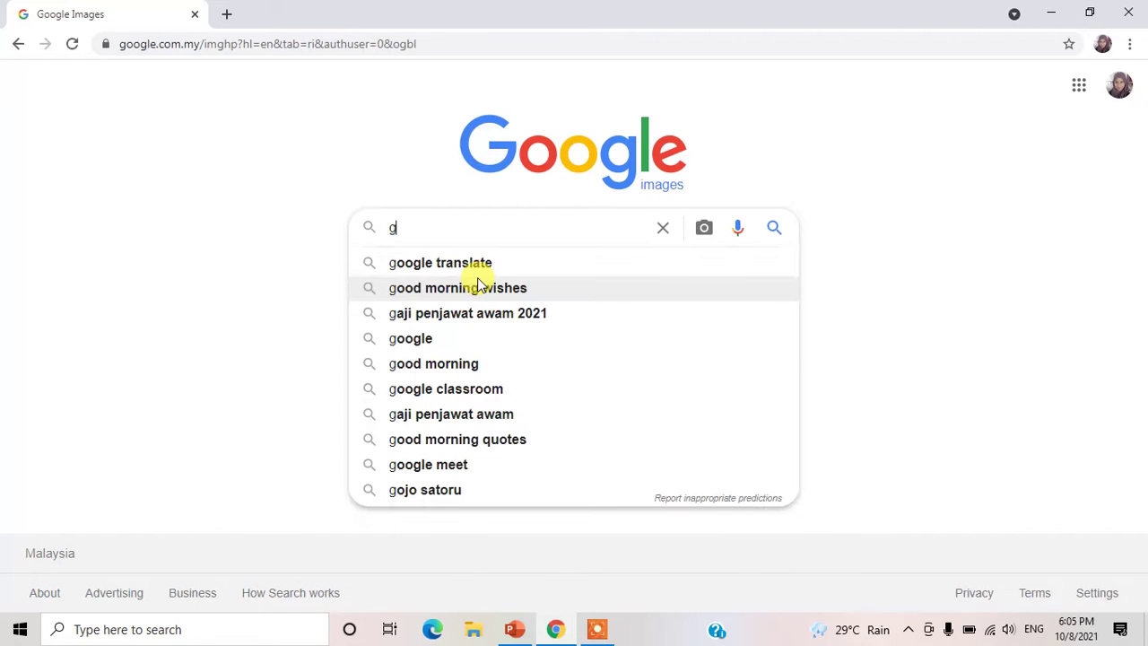
type("if")
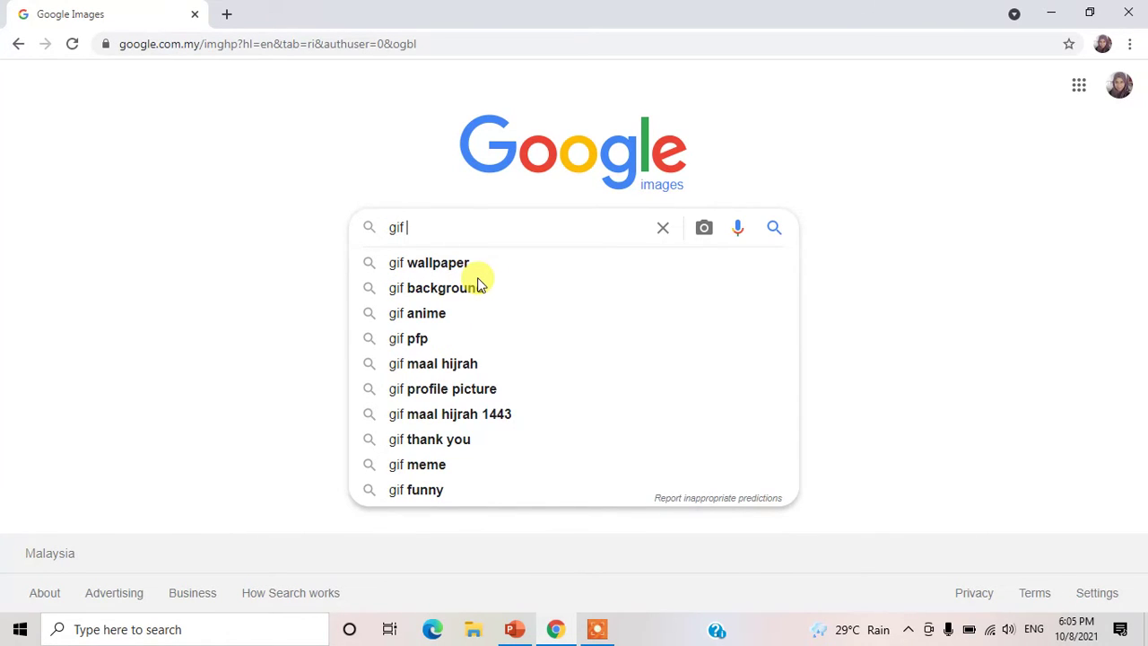
type(" pl")
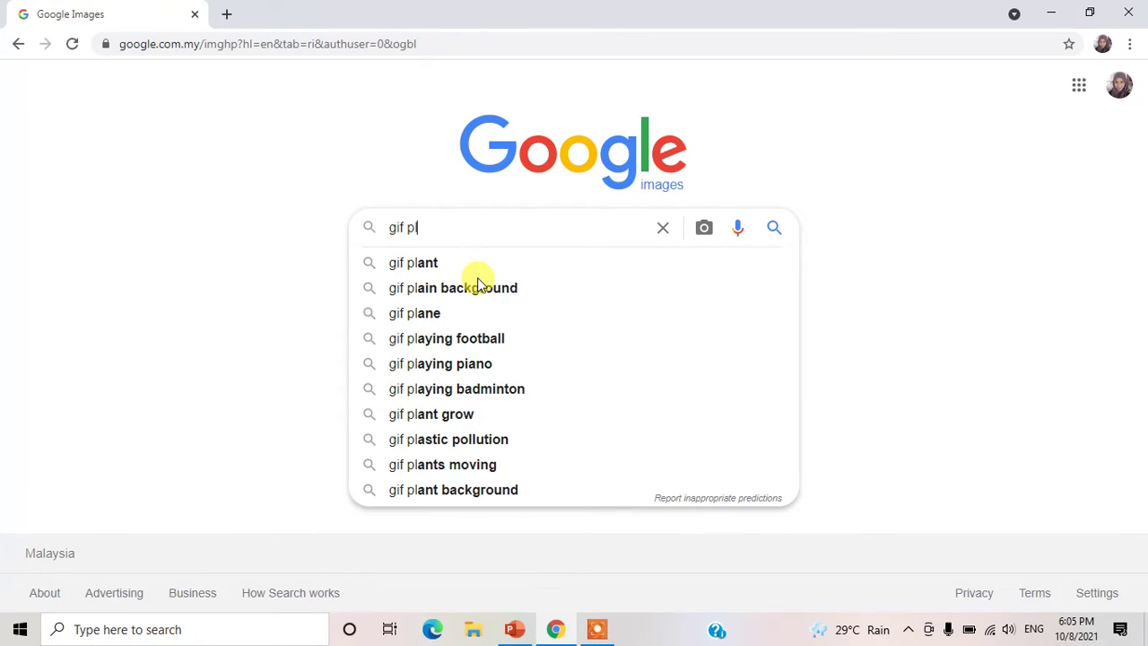
type("ane")
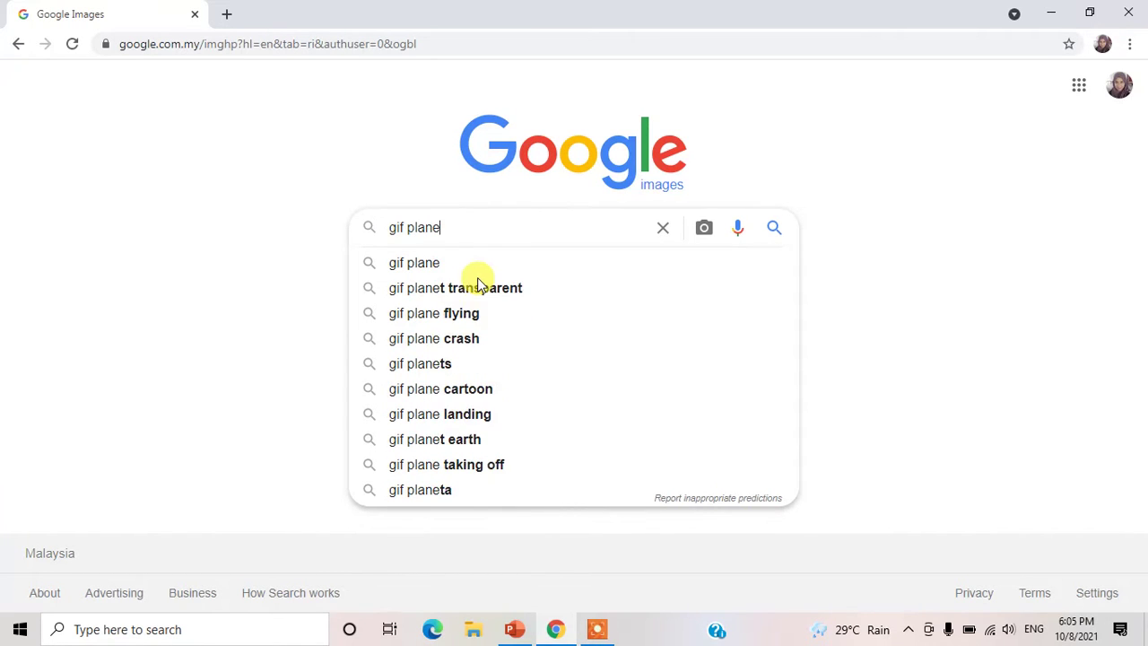
type(" car")
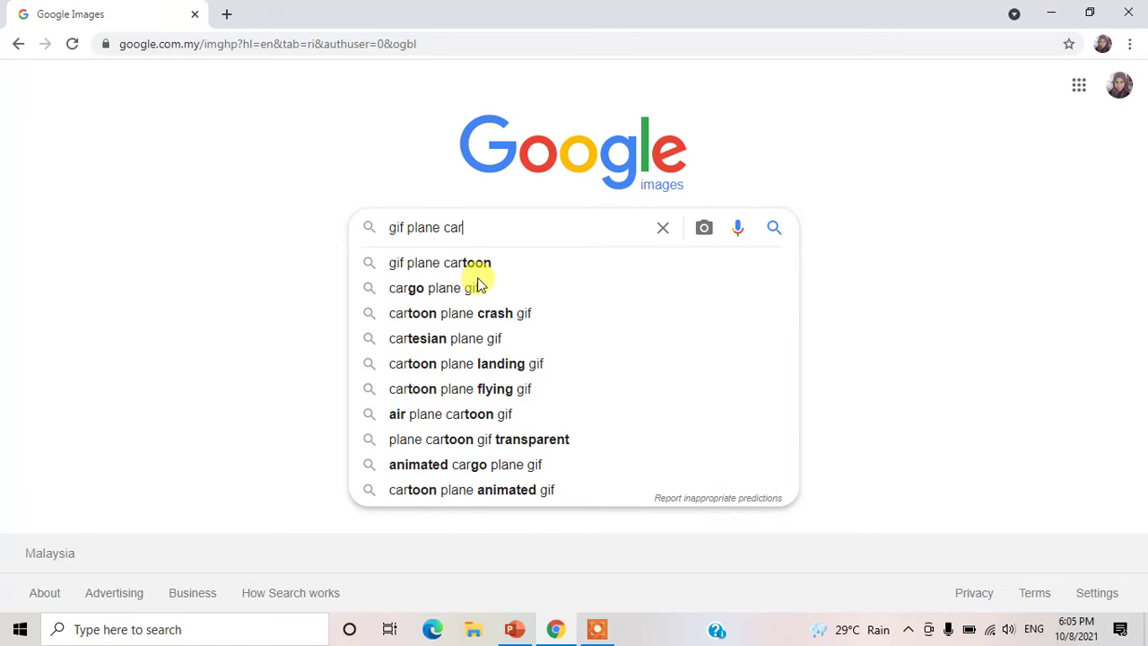
type("toon")
key("Return")
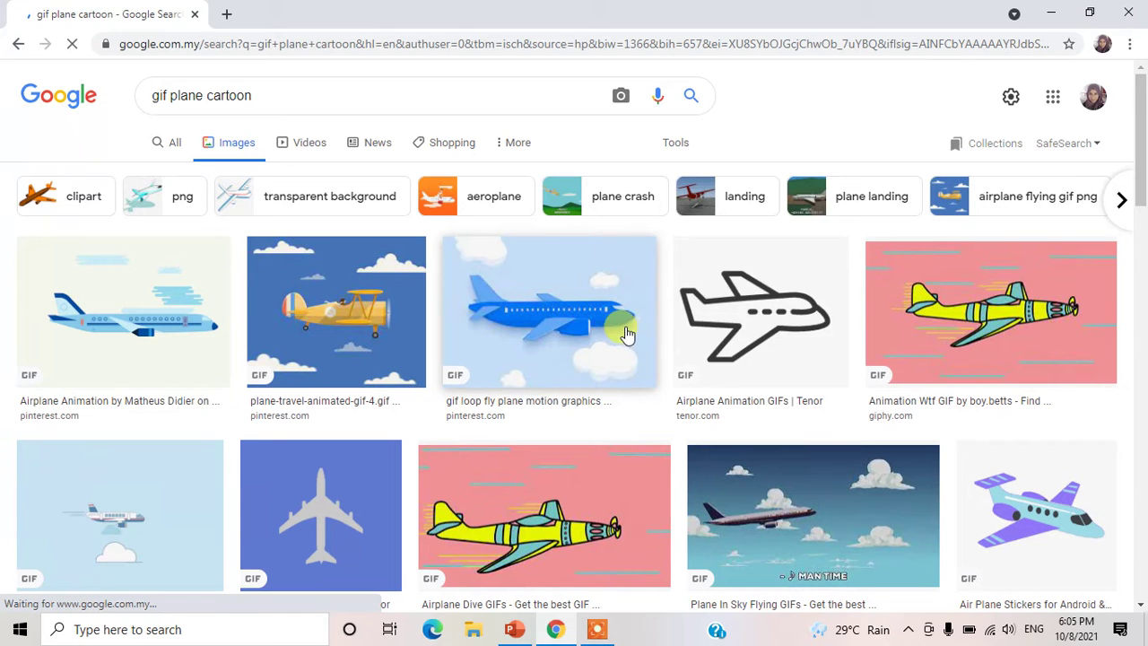
Find and preview the Pig Plane Animated GIF among the search results.
scroll(620, 314, "down", 4)
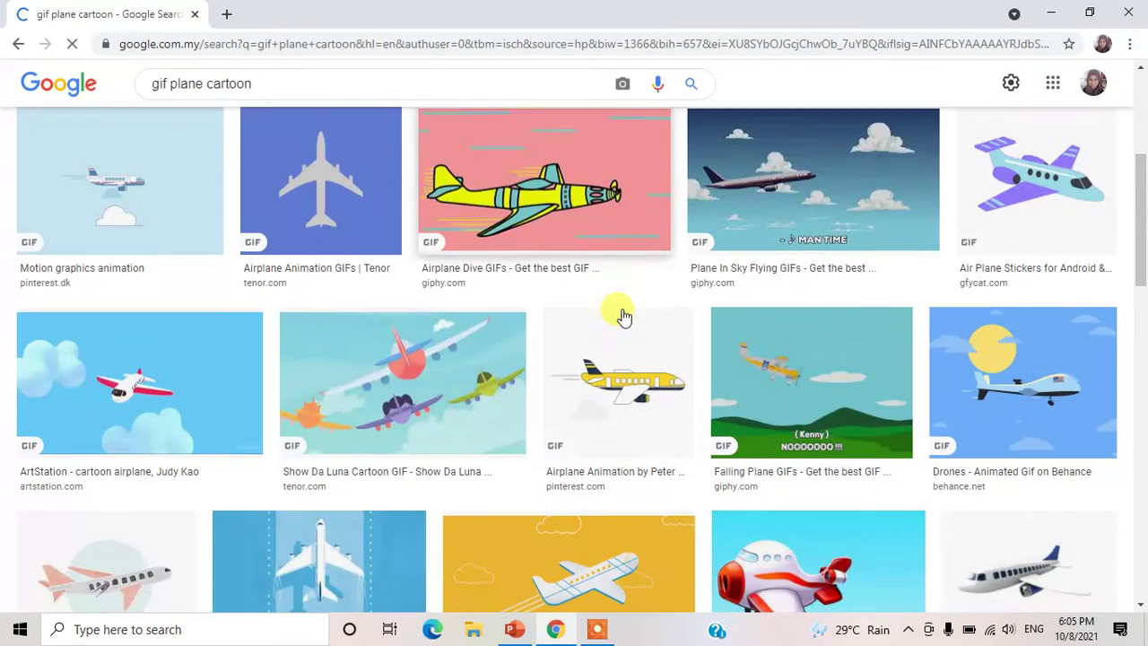
scroll(624, 315, "down", 2)
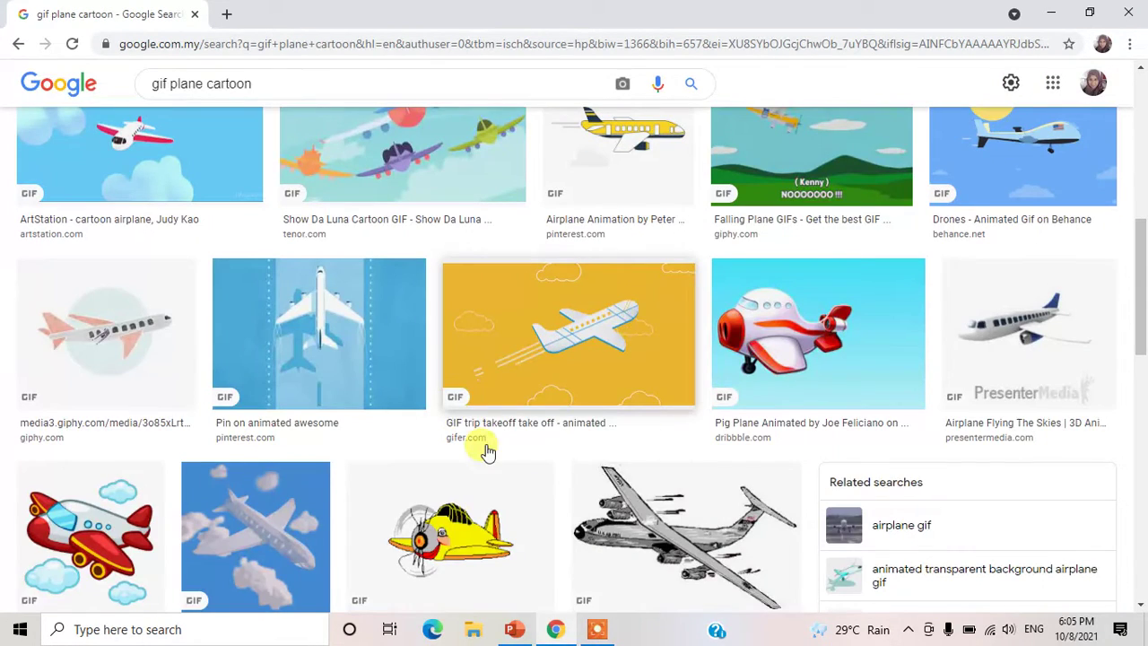
scroll(487, 451, "down", 2)
scroll(798, 318, "up", 1)
scroll(825, 359, "up", 1)
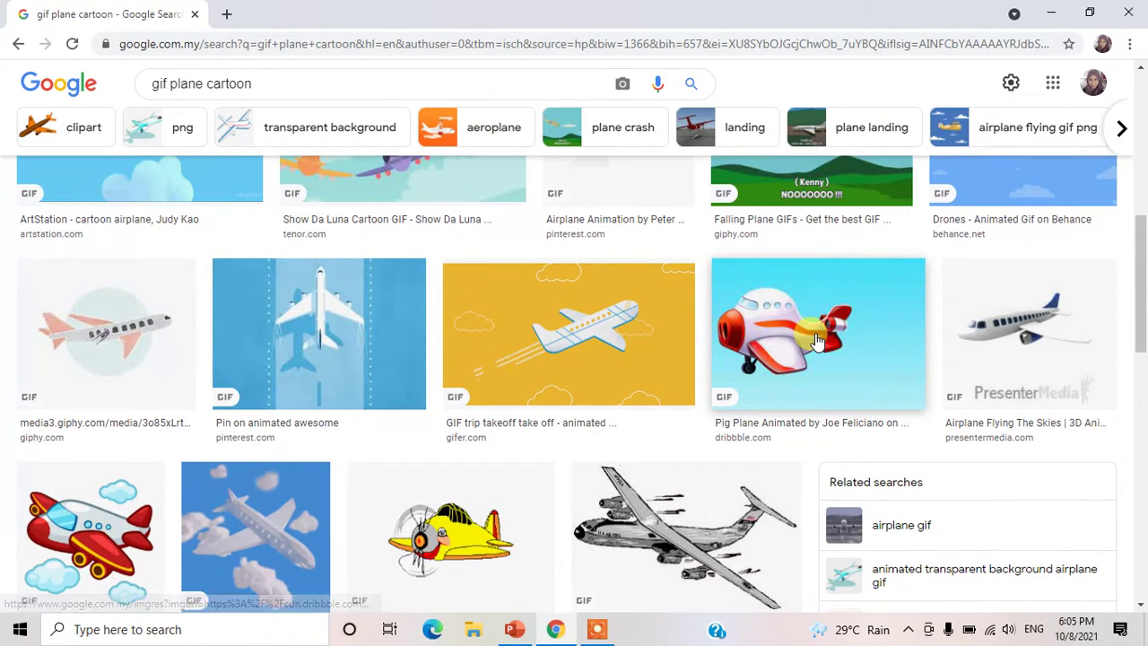
left_click(817, 341)
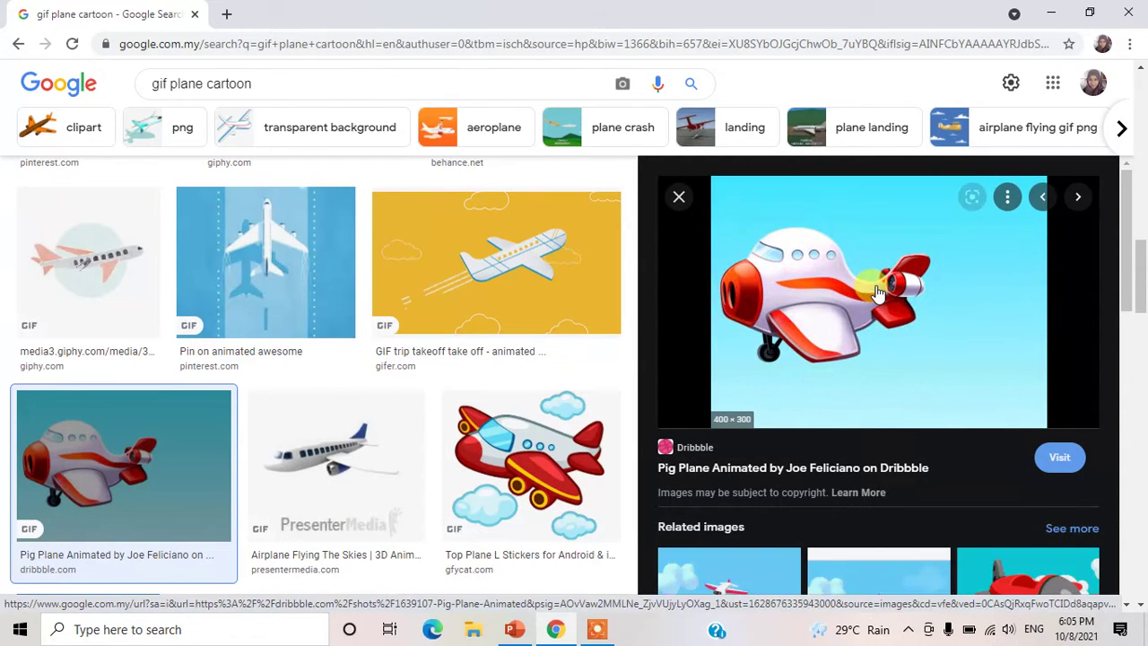
Copy the previewed Pig Plane image and return to the PowerPoint presentation.
scroll(914, 349, "down", 3)
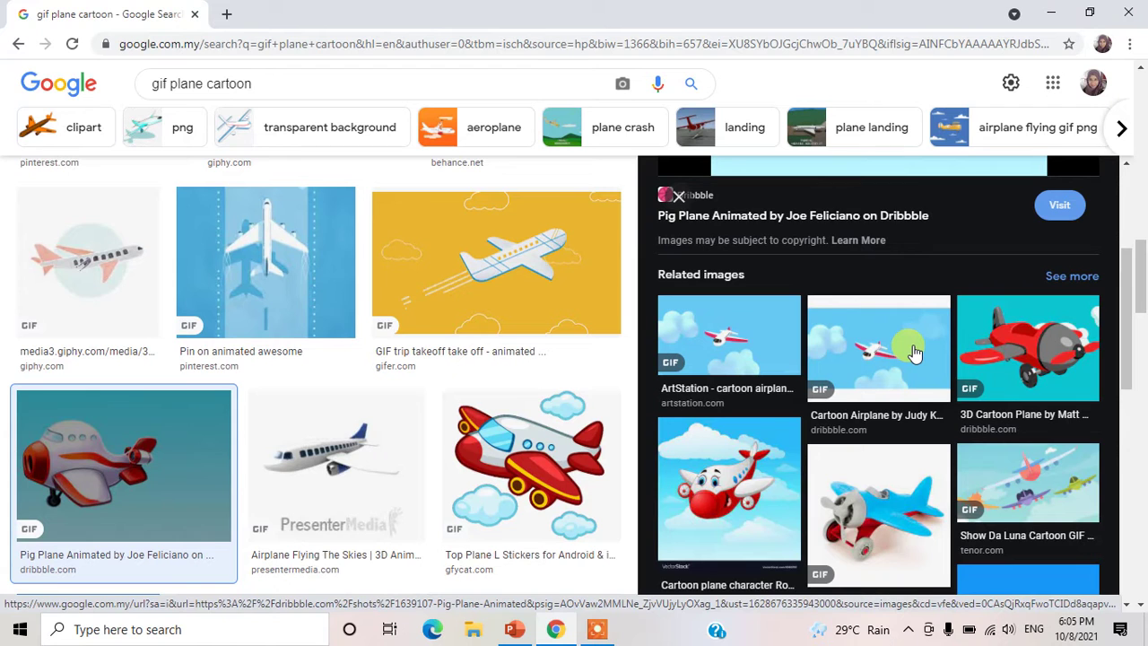
scroll(914, 351, "up", 1)
scroll(914, 351, "down", 2)
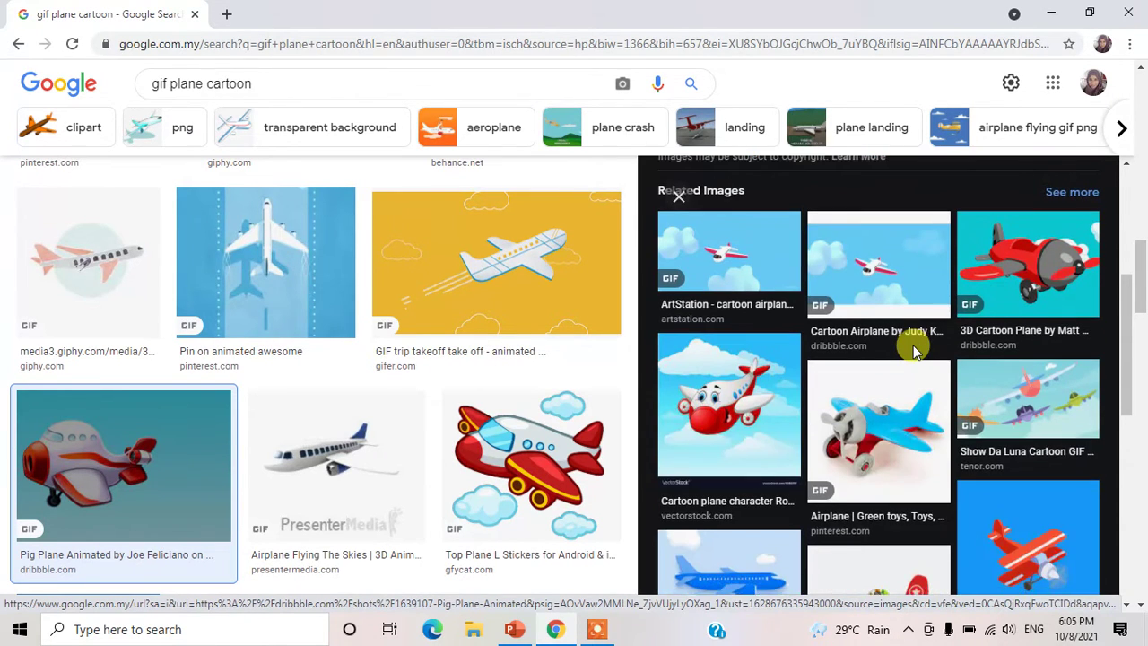
scroll(914, 352, "up", 4)
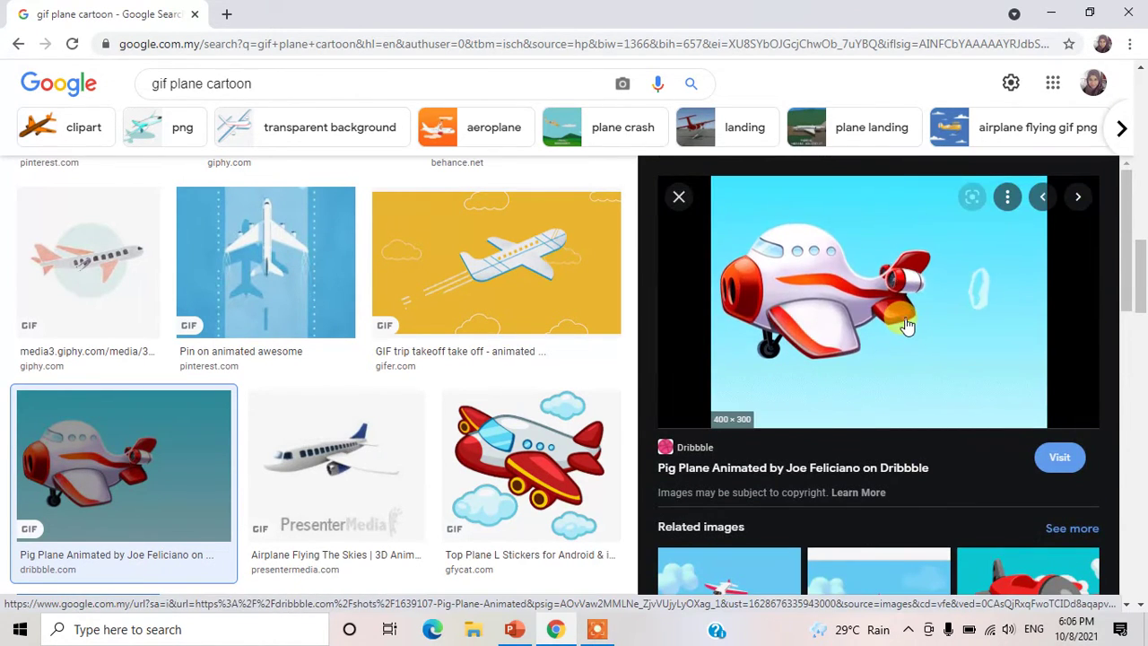
right_click(906, 323)
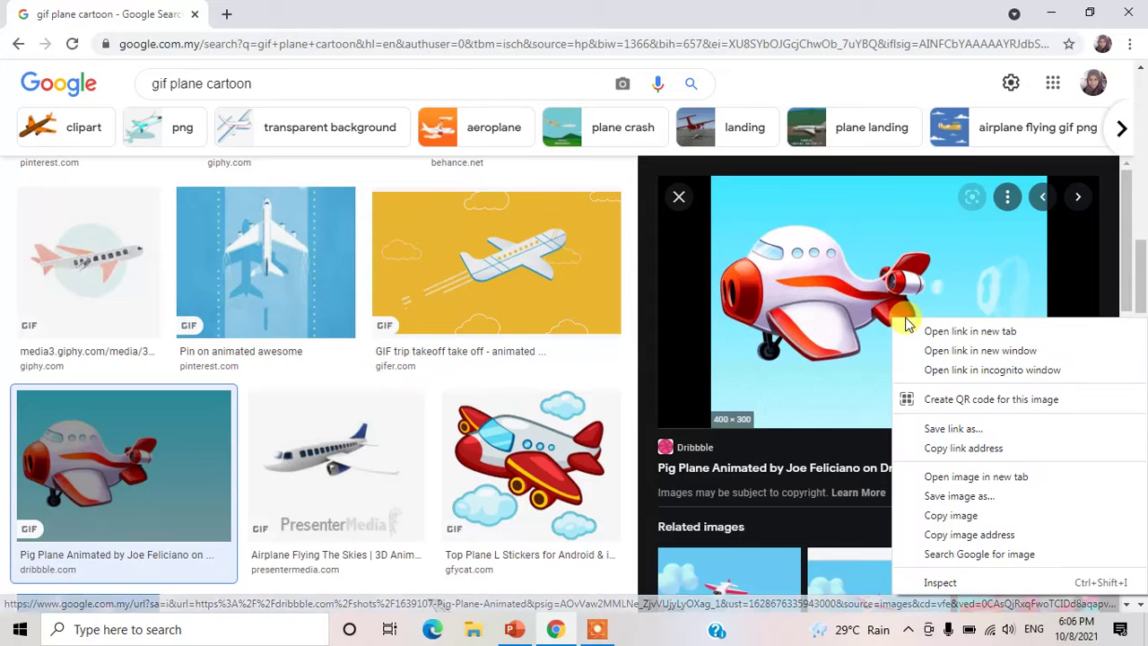
left_click(941, 516)
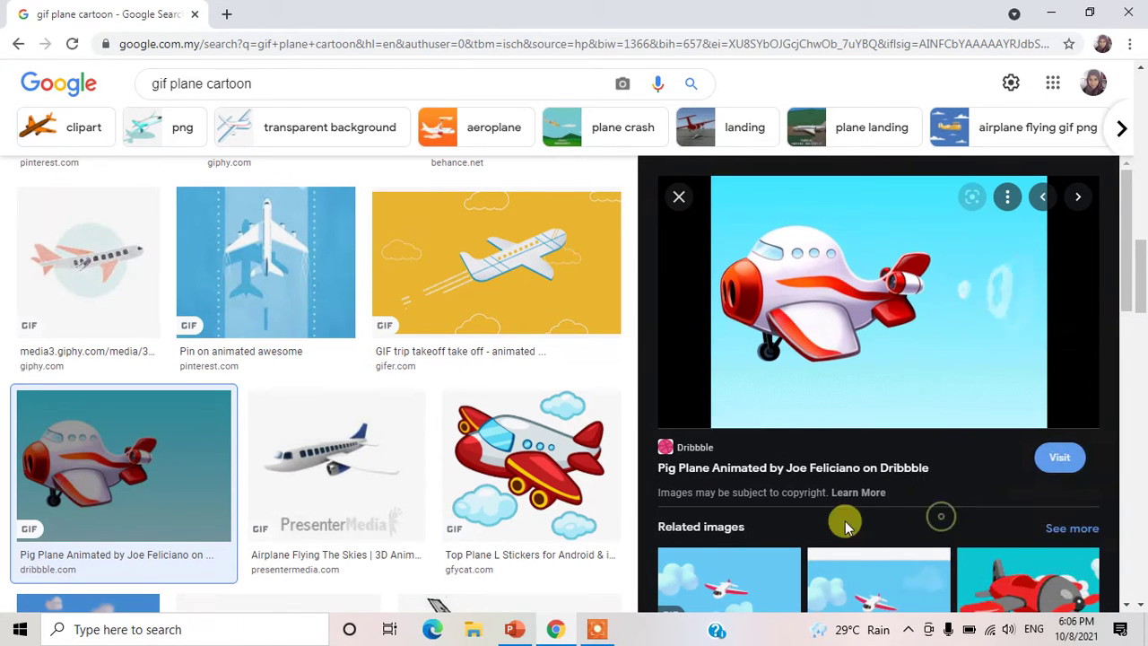
left_click(515, 629)
Paste the plane onto slide 2 with Keep Source Formatting and slightly resize it.
right_click(567, 241)
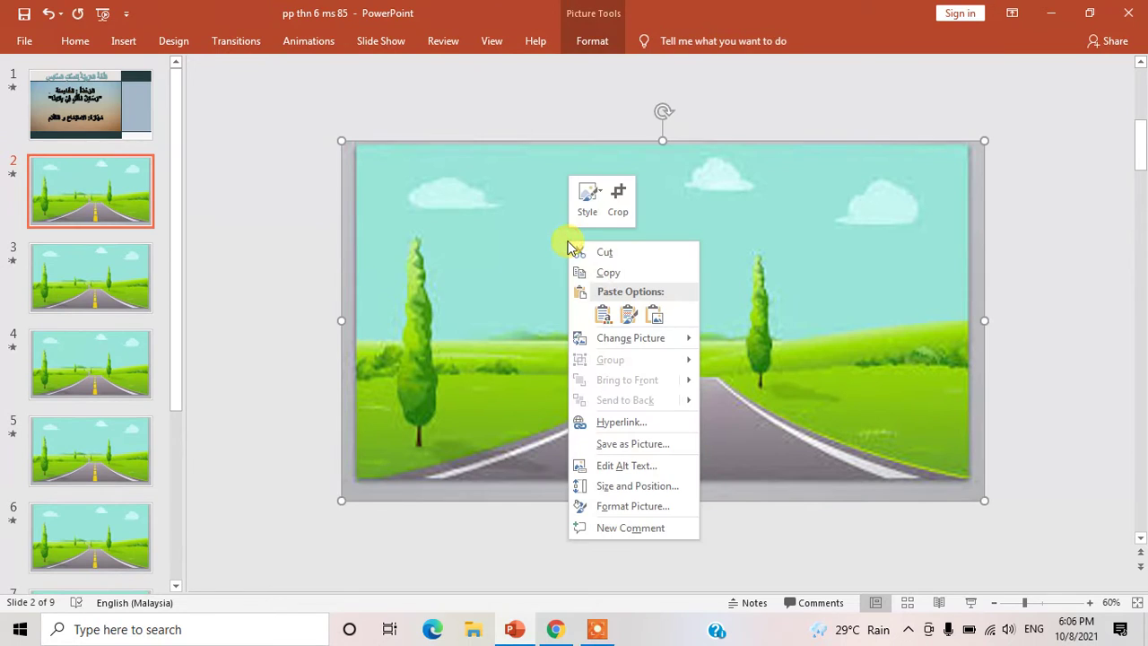
left_click(631, 316)
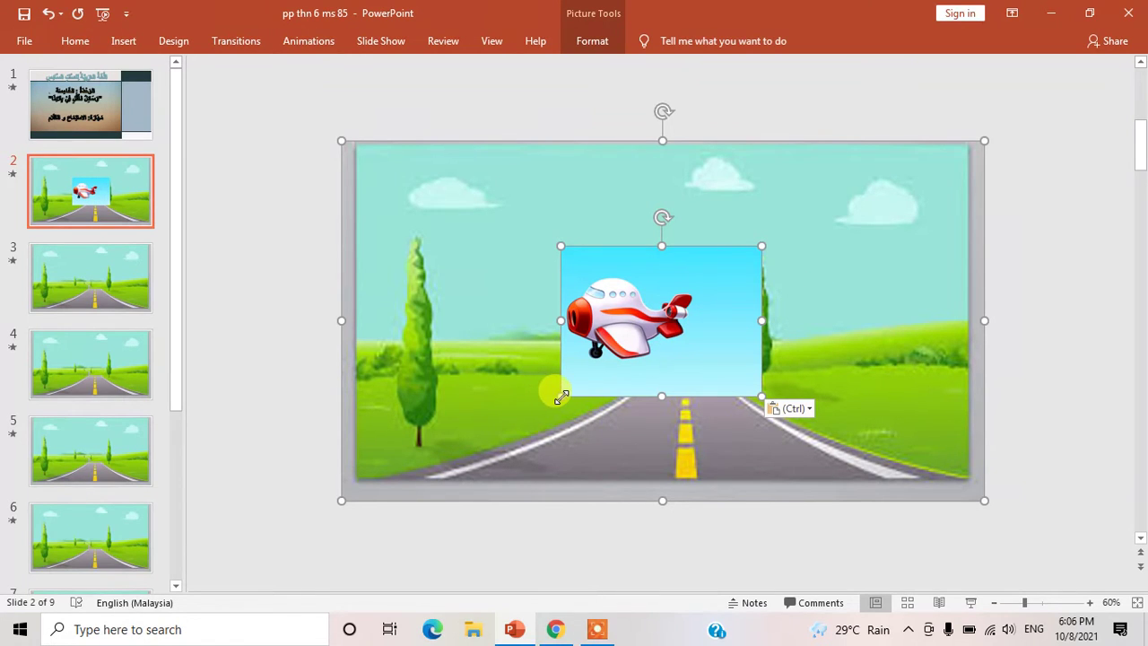
left_click_drag(561, 395, 558, 397)
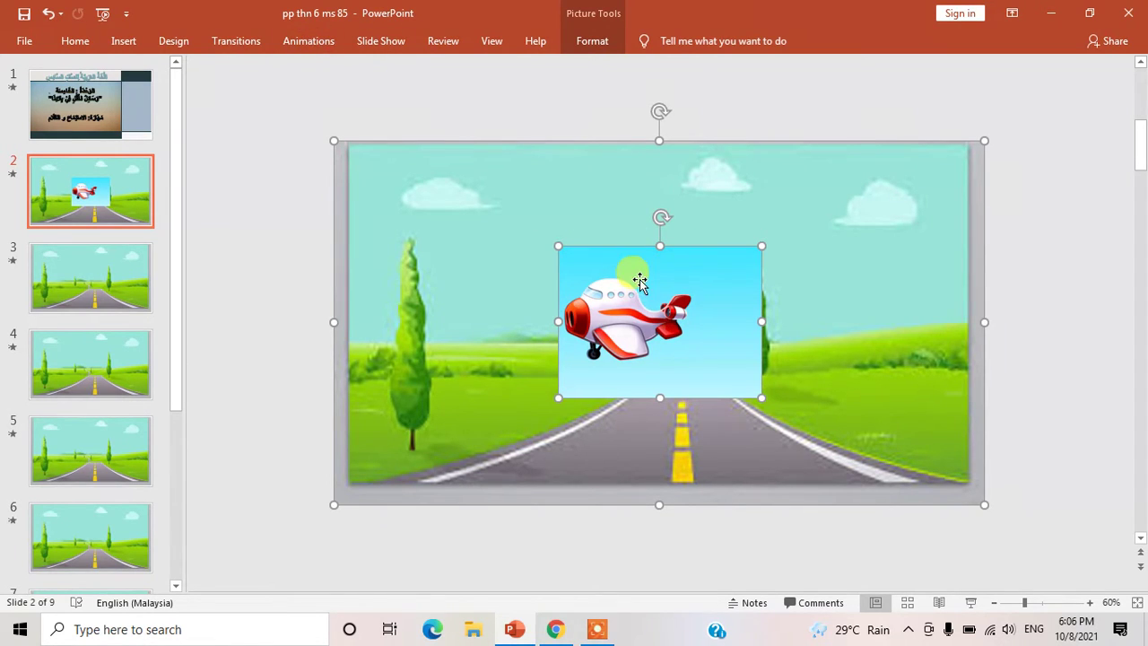
left_click(962, 105)
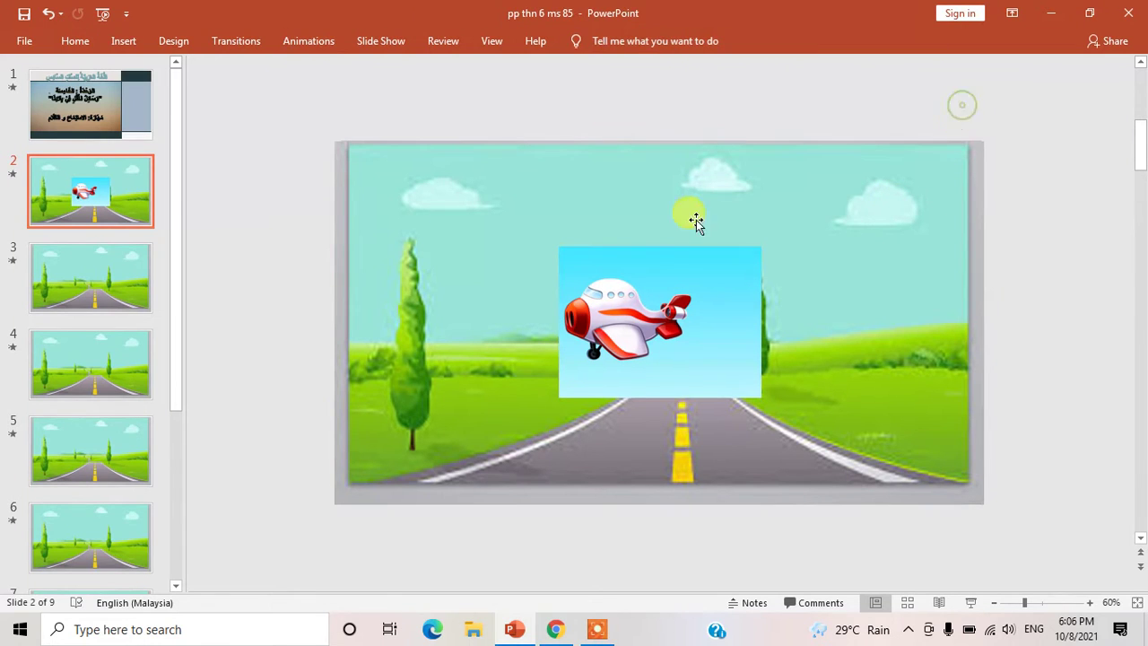
Play the slideshow from the current slide to check the animation, then delete the plane picture.
left_click(376, 45)
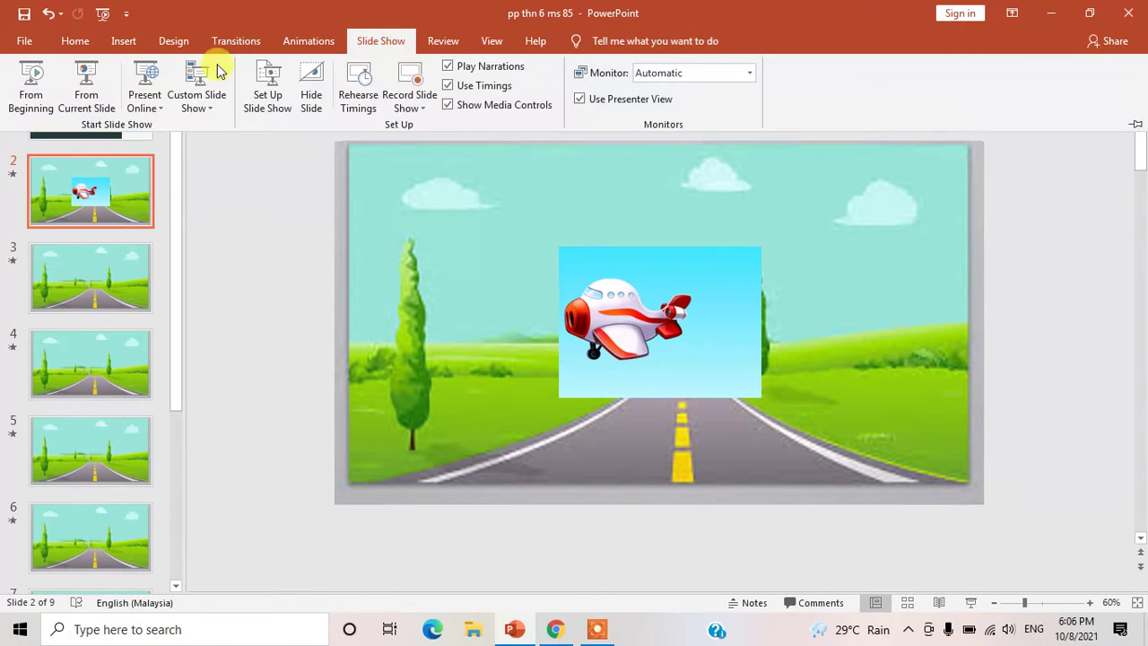
left_click(87, 85)
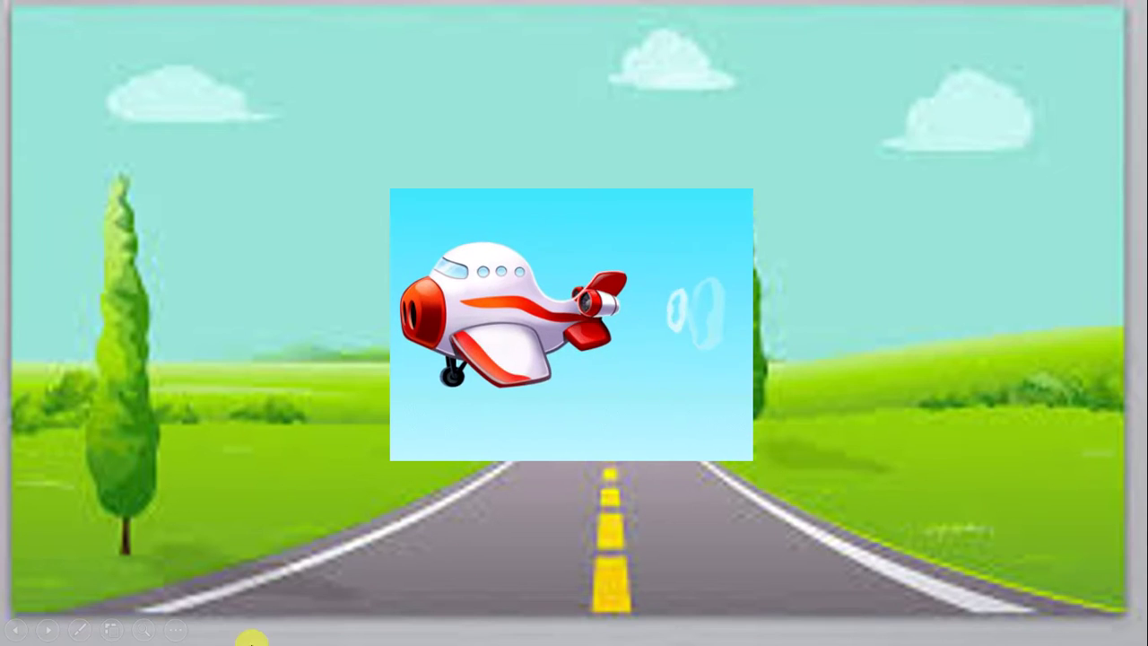
left_click(175, 630)
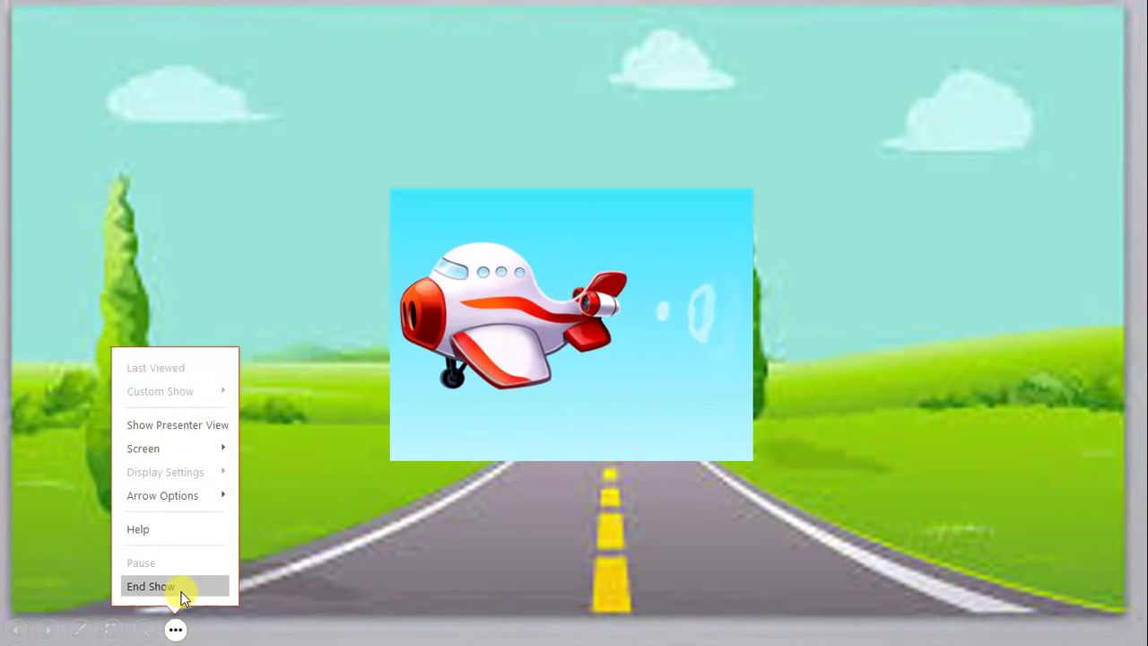
left_click(180, 589)
left_click(636, 311)
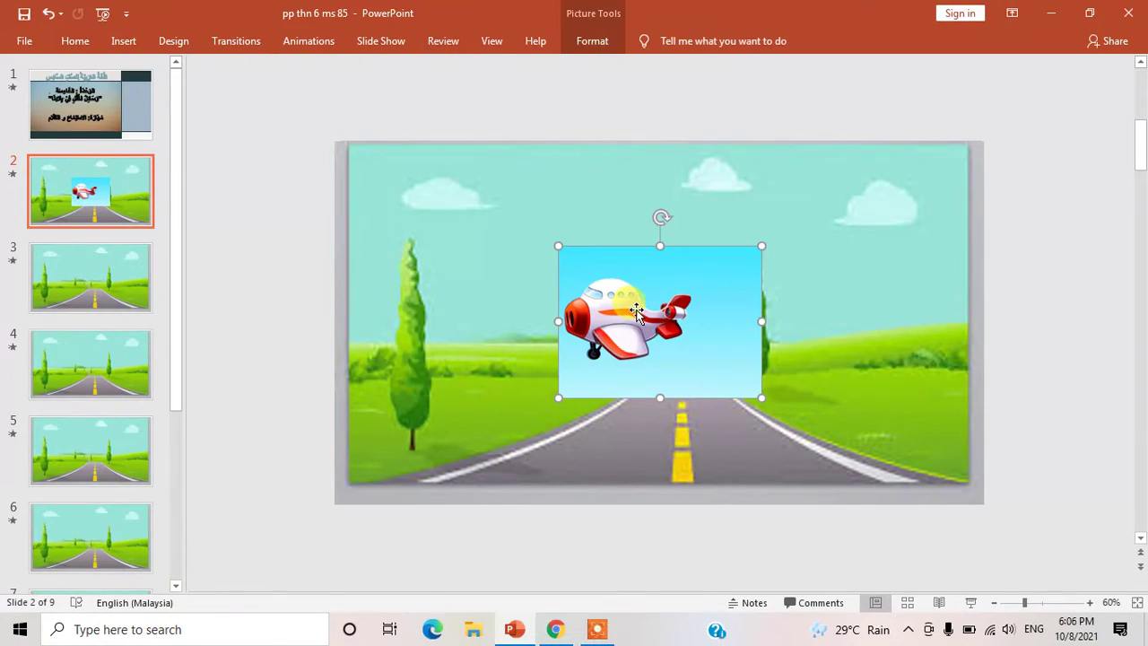
key("Delete")
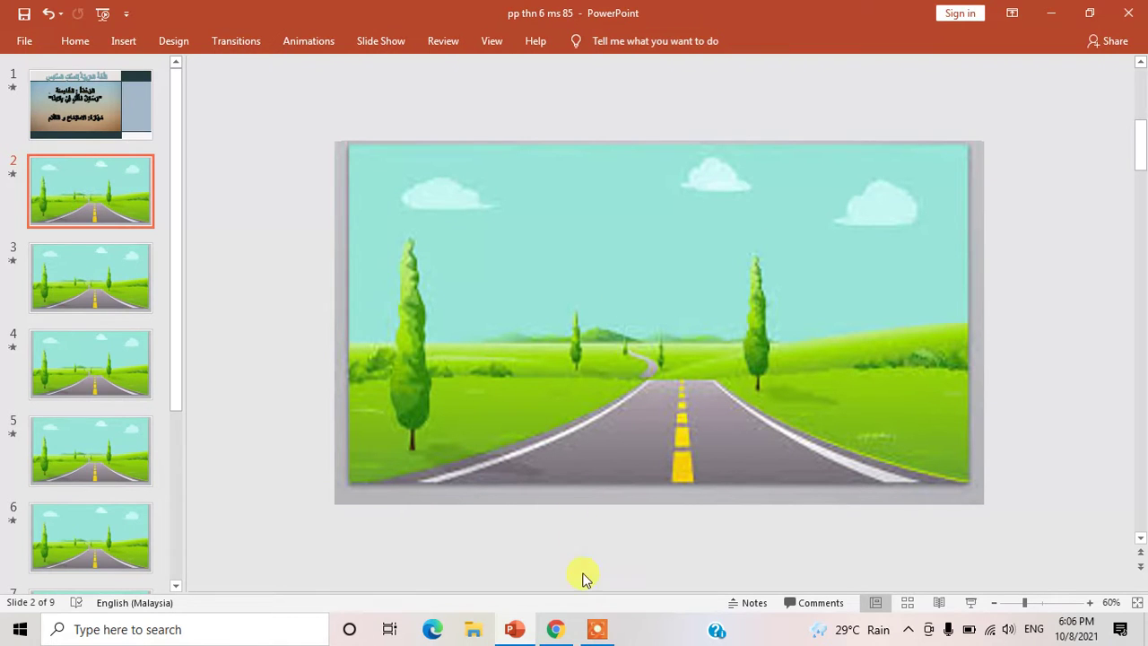
Save the previewed Pig Plane GIF from Google Images as plane2.gif in Saved Pictures.
mouse_move(560, 633)
left_click(583, 564)
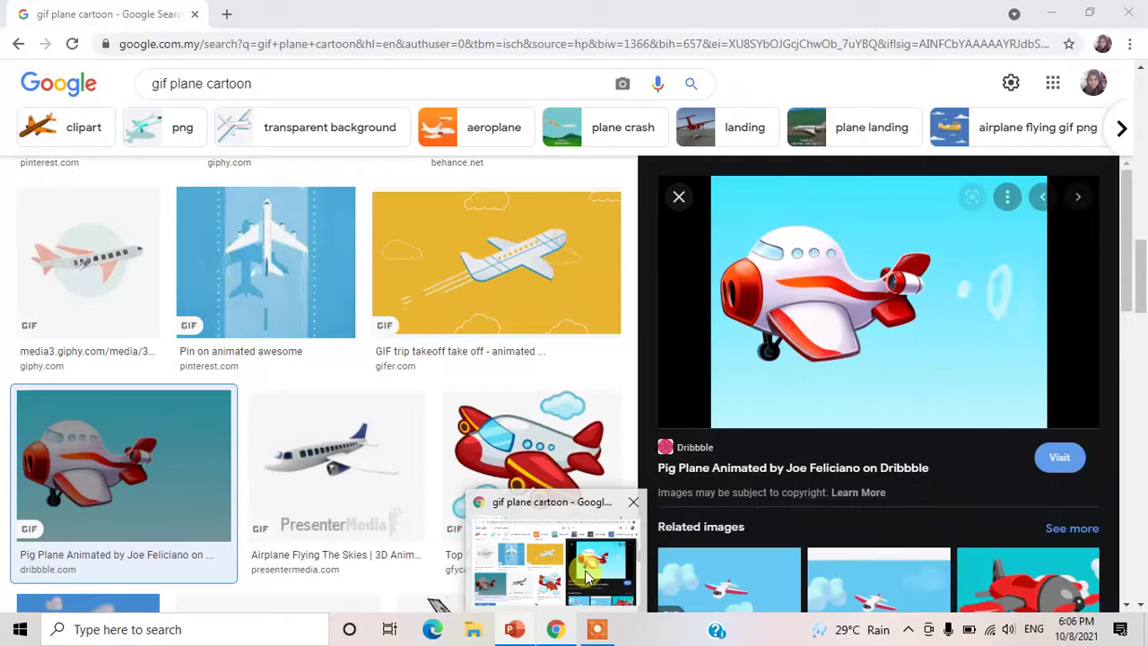
right_click(834, 287)
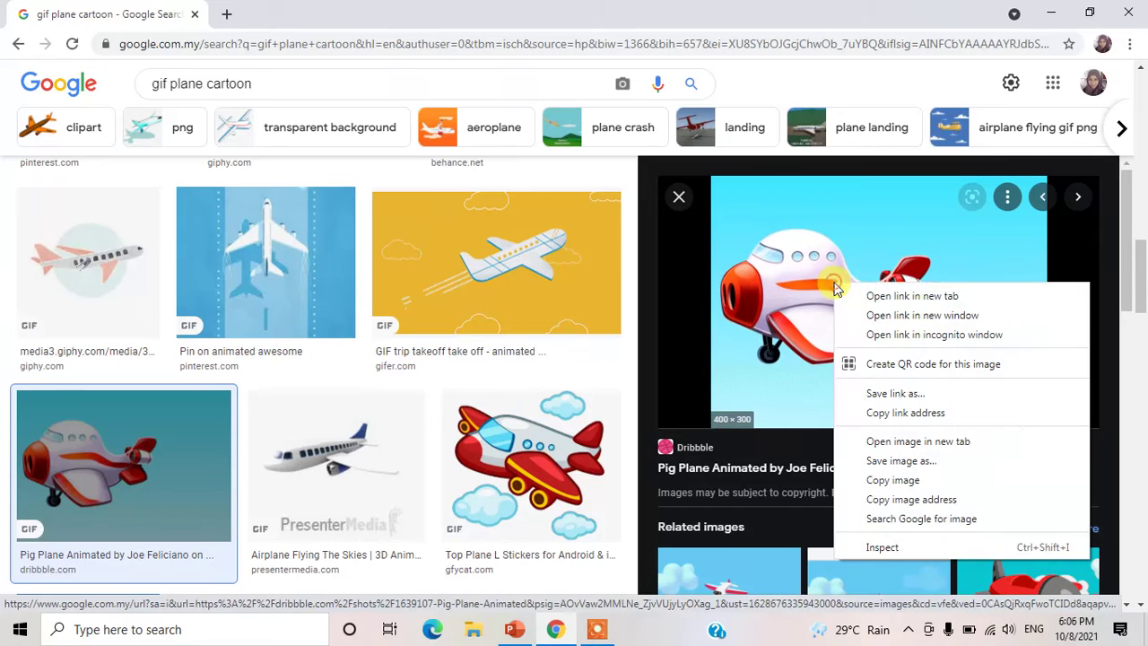
left_click(900, 461)
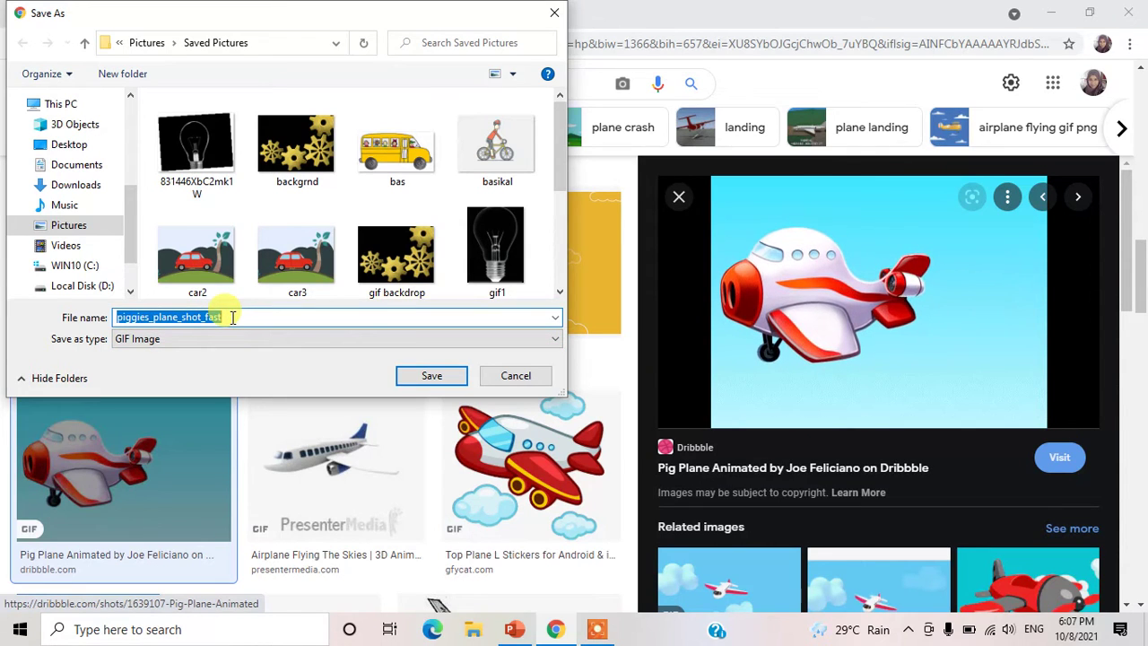
type("plane2")
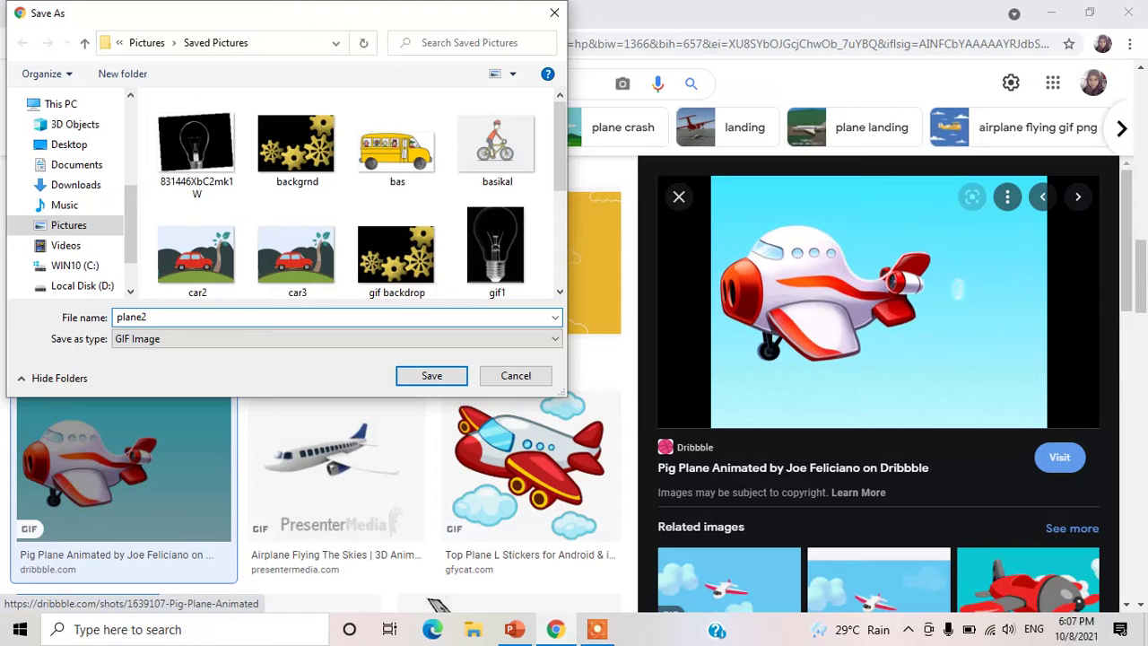
left_click(433, 377)
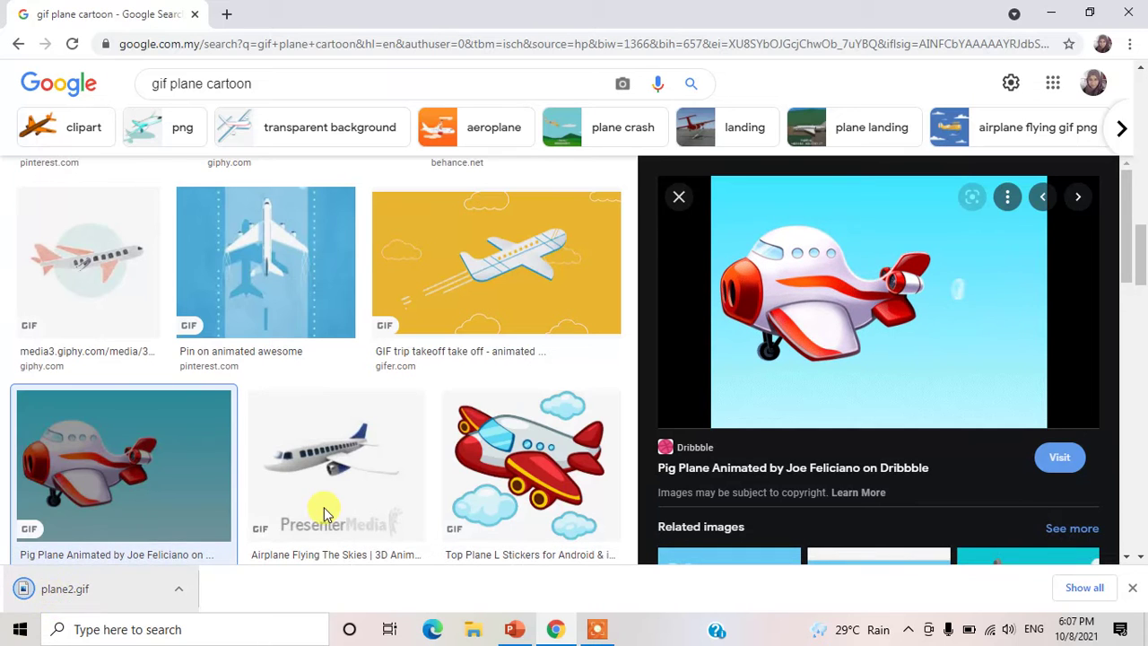
Open a new maximized Chrome window and reach online-image-editor.com via the 'free online images editor' search.
left_click(1053, 20)
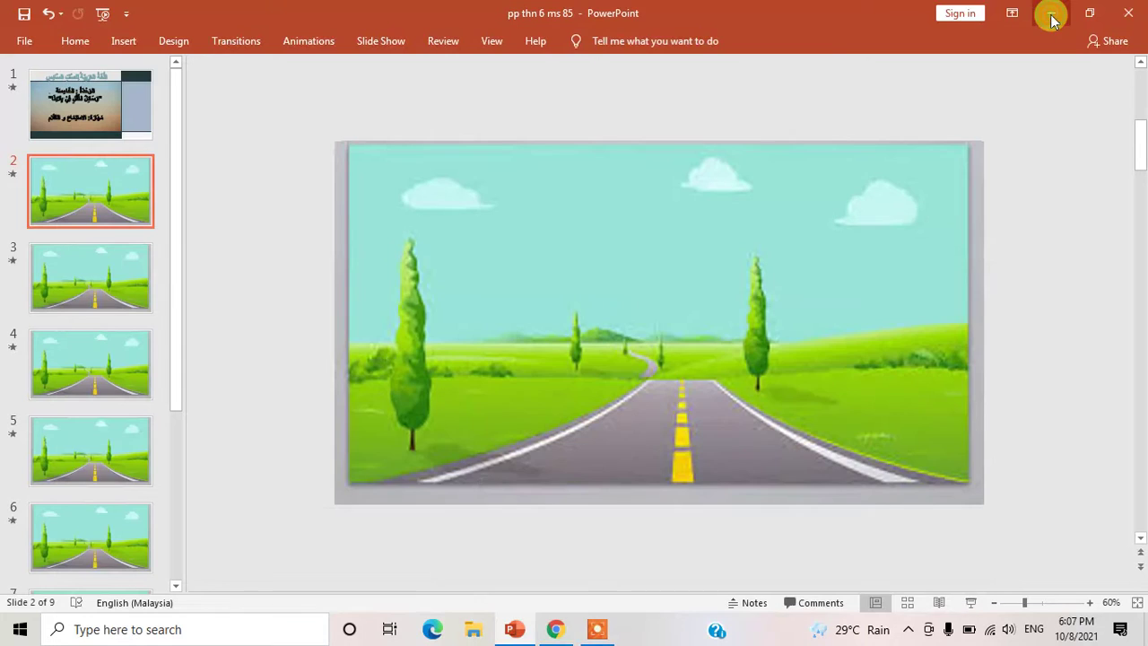
left_click(1055, 16)
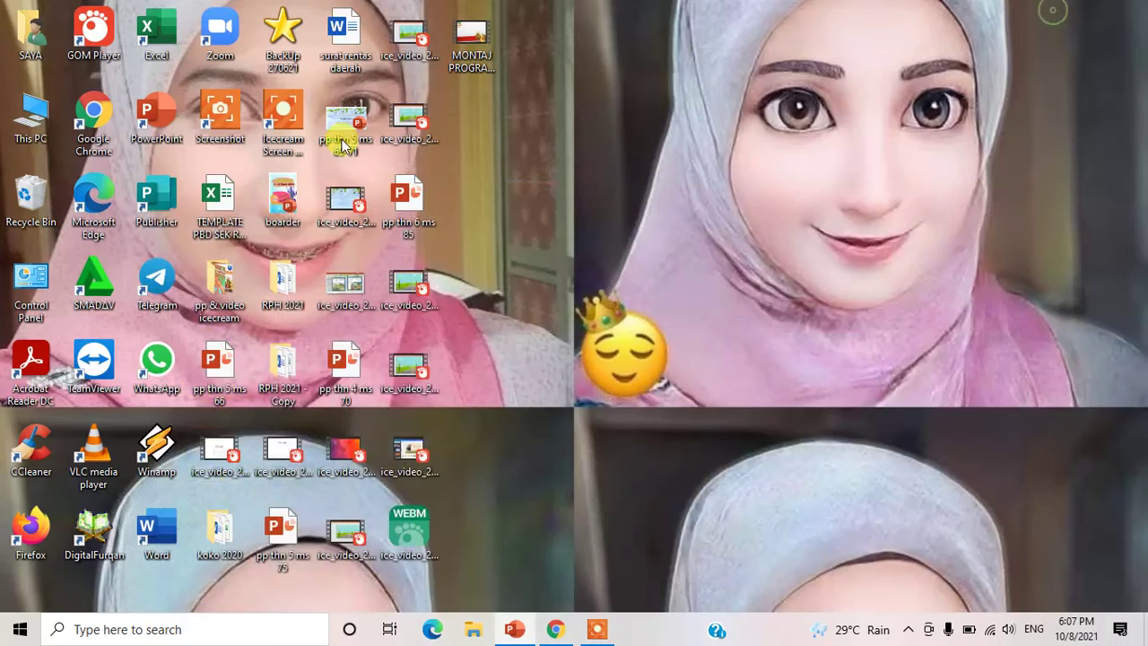
left_click(106, 112)
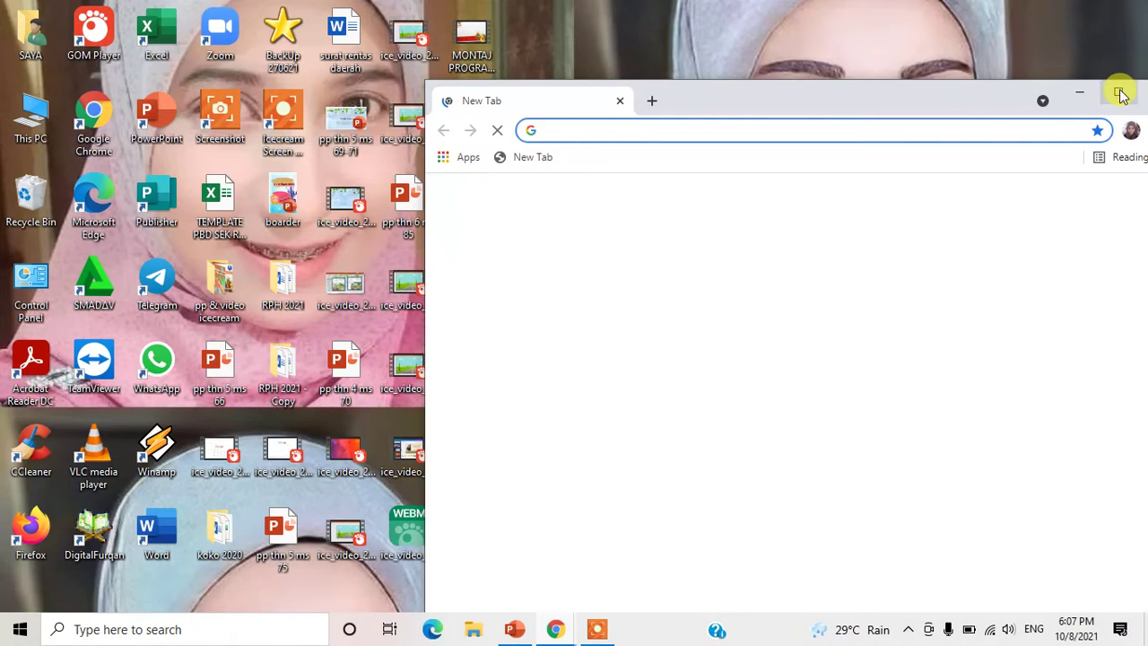
left_click(1121, 94)
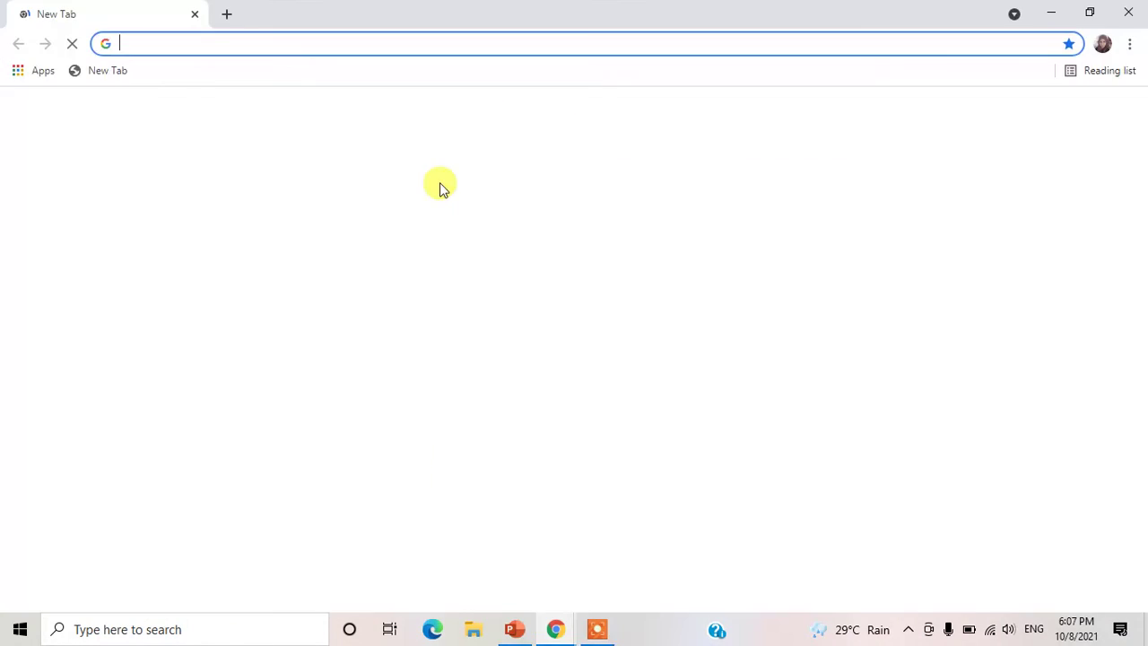
left_click(149, 44)
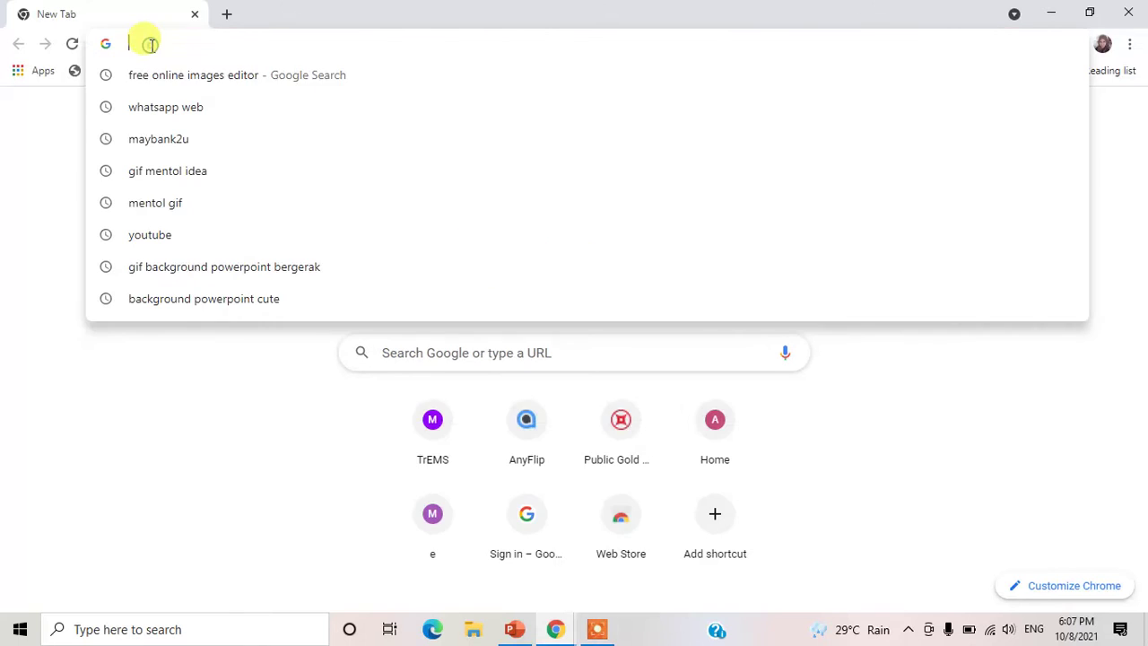
left_click(201, 77)
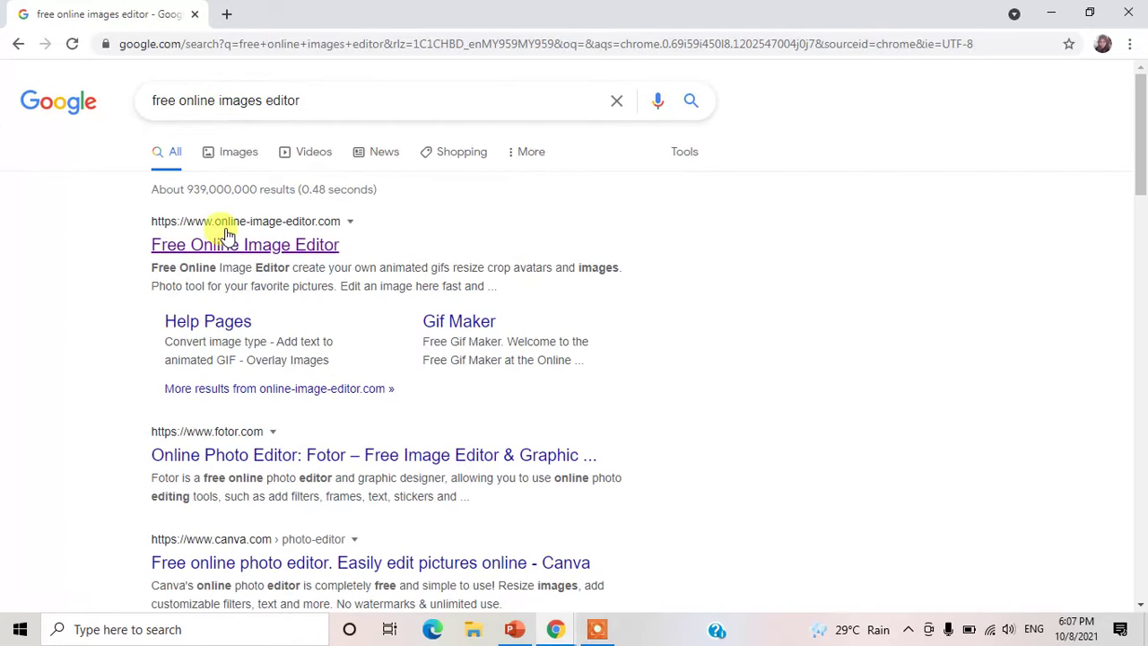
left_click(230, 226)
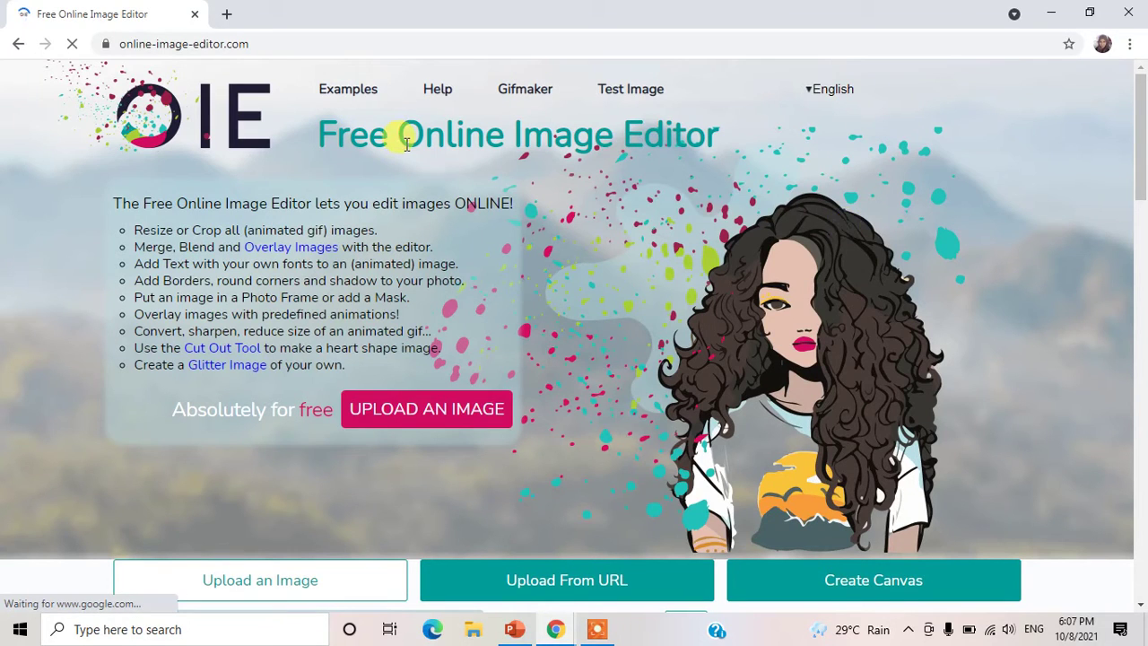
Upload plane2.gif into the editor, loading the 400×300 px plane image.
left_click(387, 394)
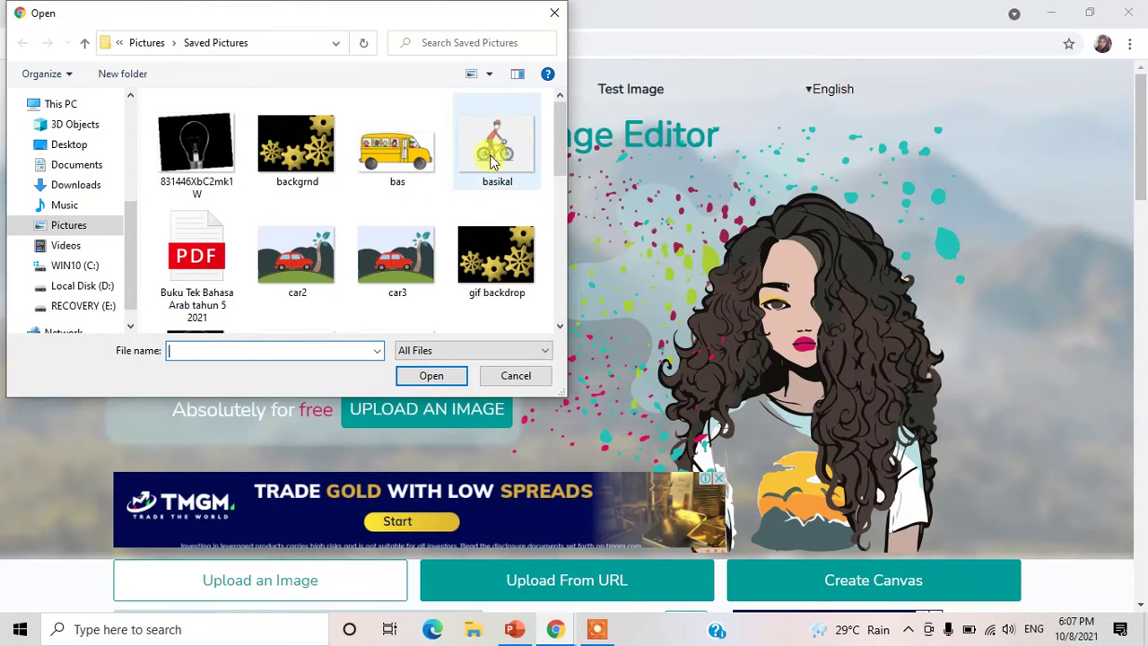
scroll(344, 154, "down", 1)
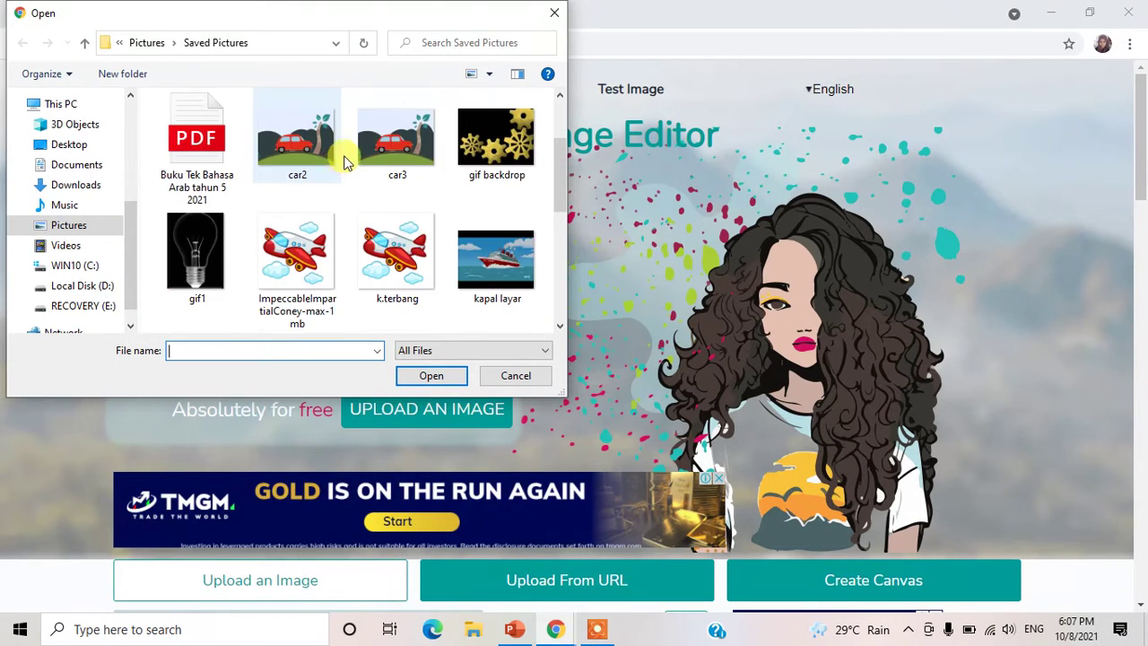
scroll(372, 166, "down", 2)
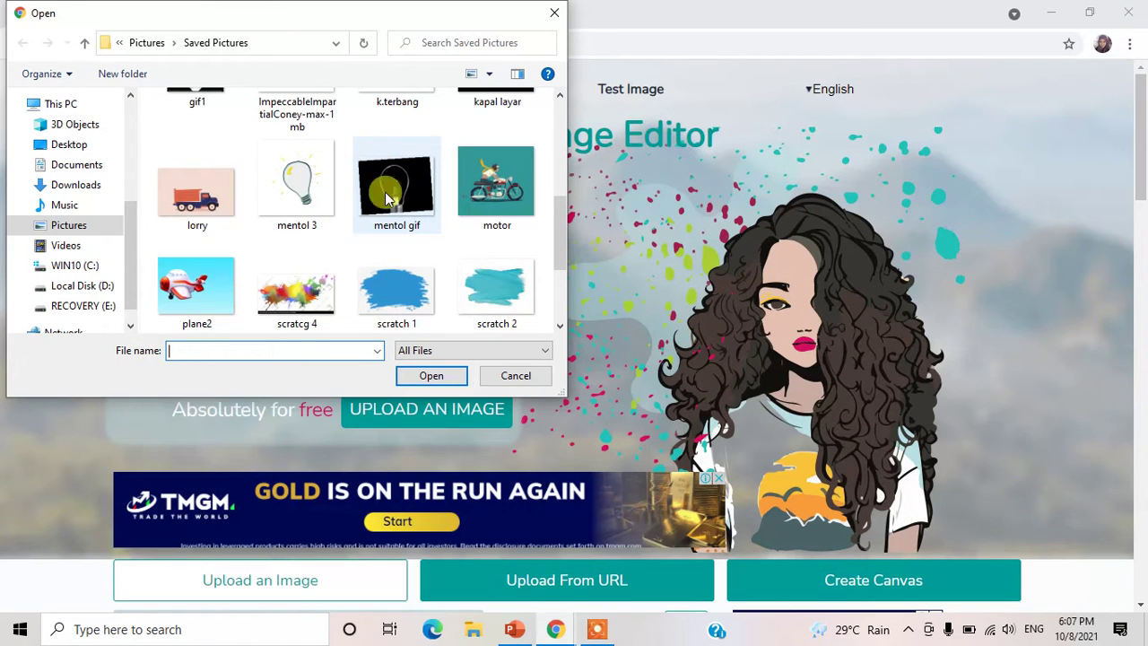
double_click(201, 301)
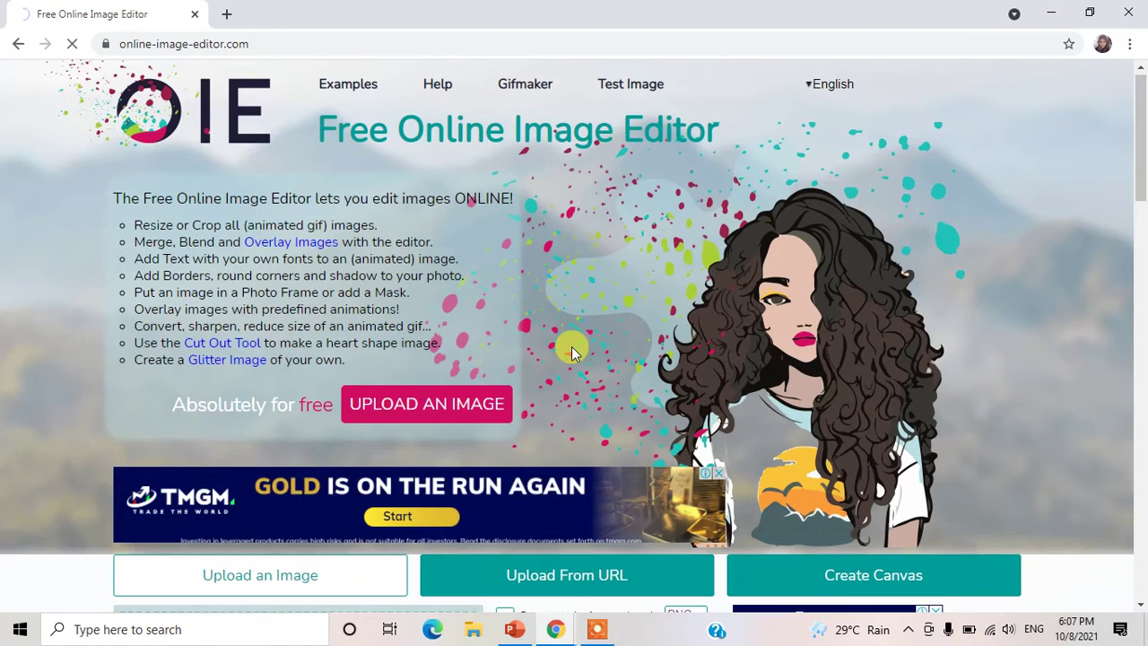
scroll(571, 352, "down", 3)
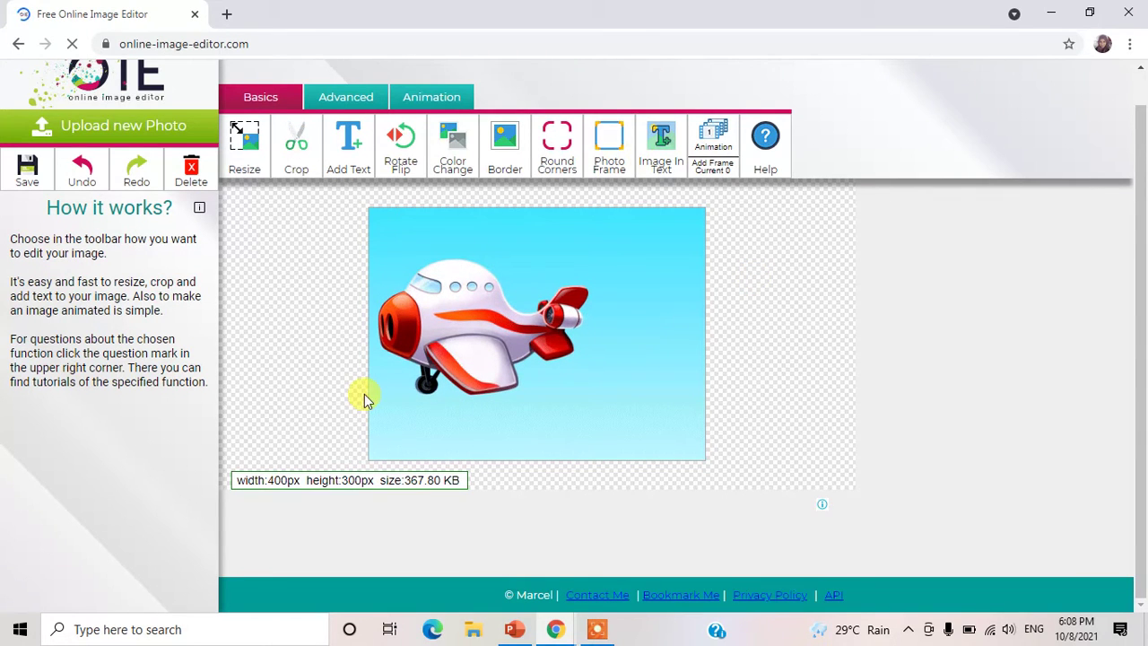
With Advanced > Transparency floodfill, clear the upper, lower and tail-side sky areas.
left_click(346, 106)
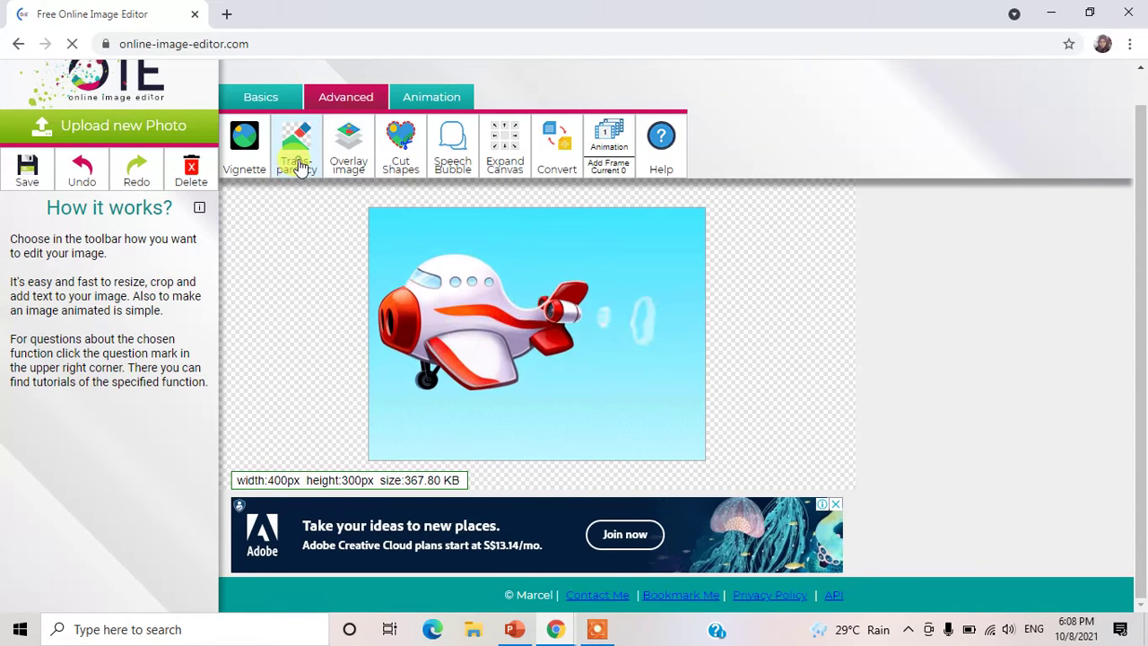
left_click(301, 167)
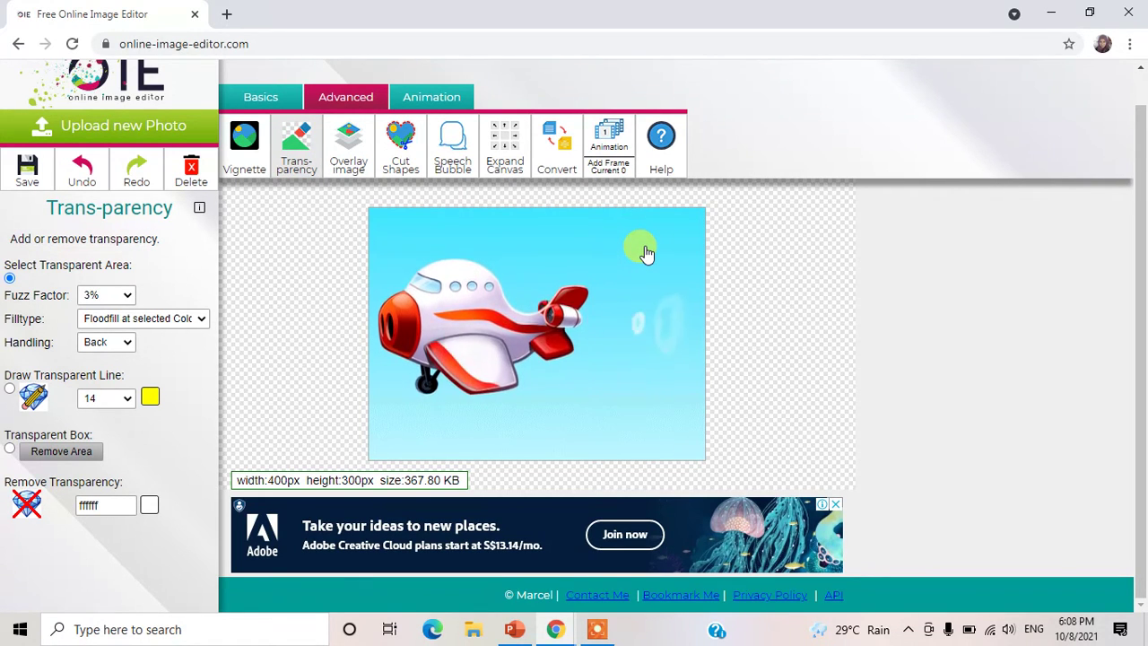
left_click(647, 252)
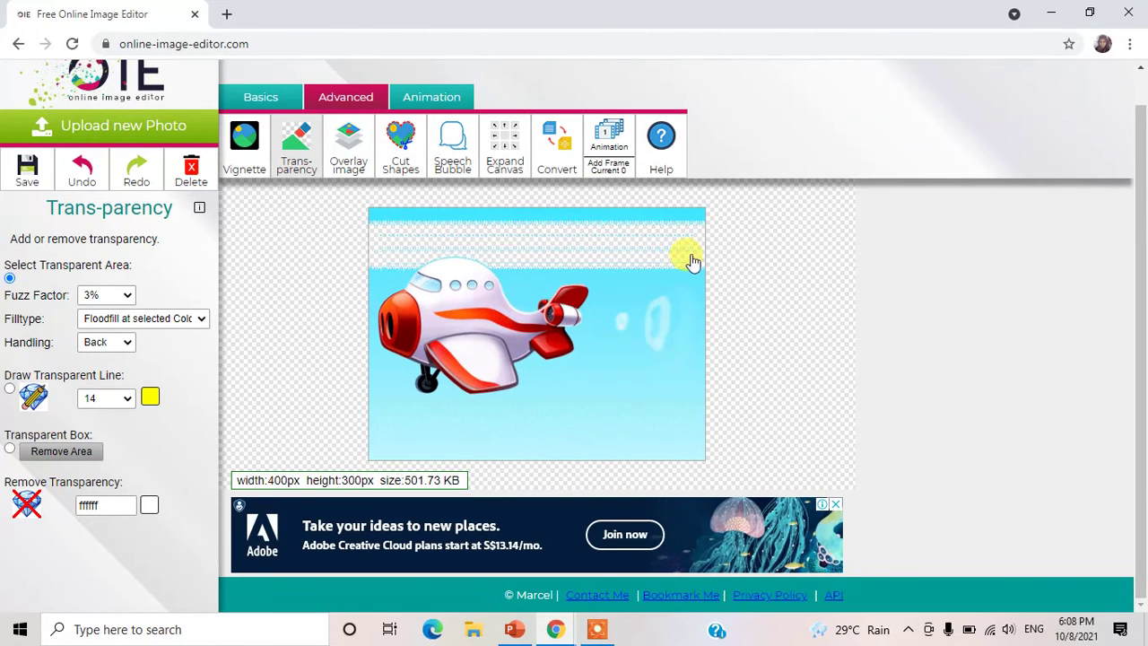
left_click(611, 400)
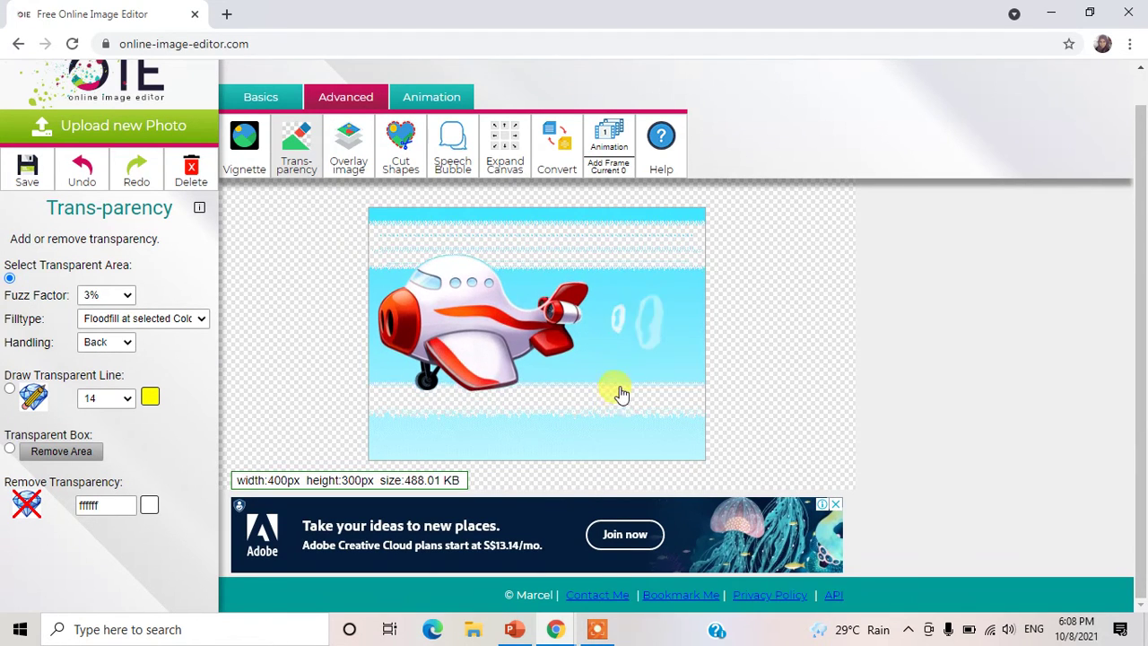
left_click(632, 373)
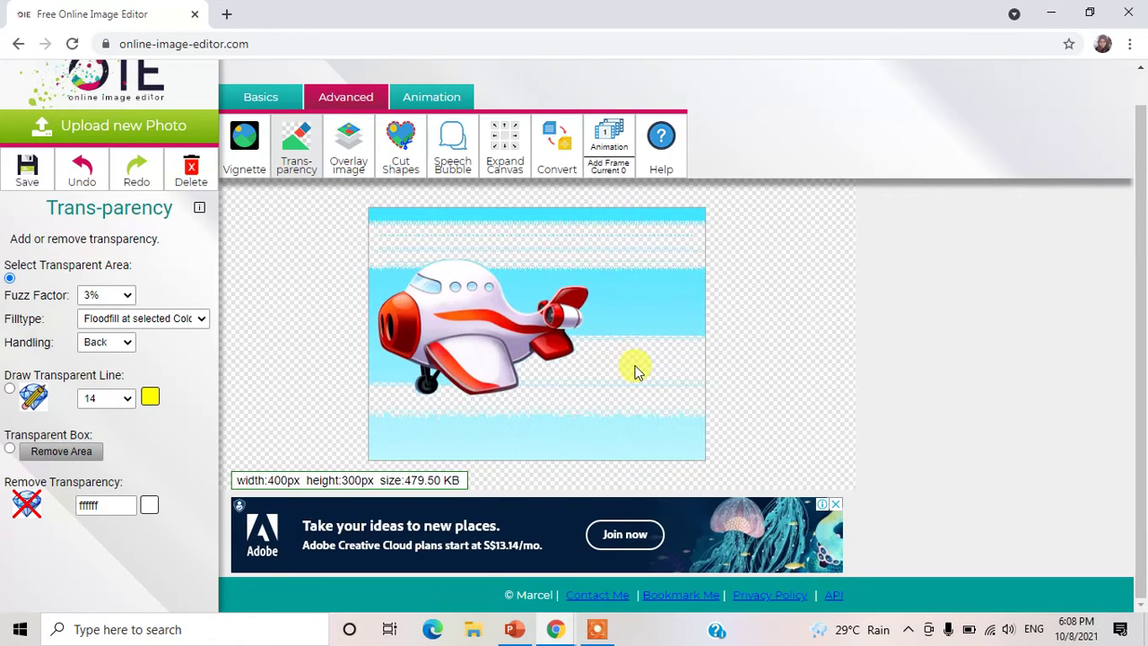
left_click(543, 287)
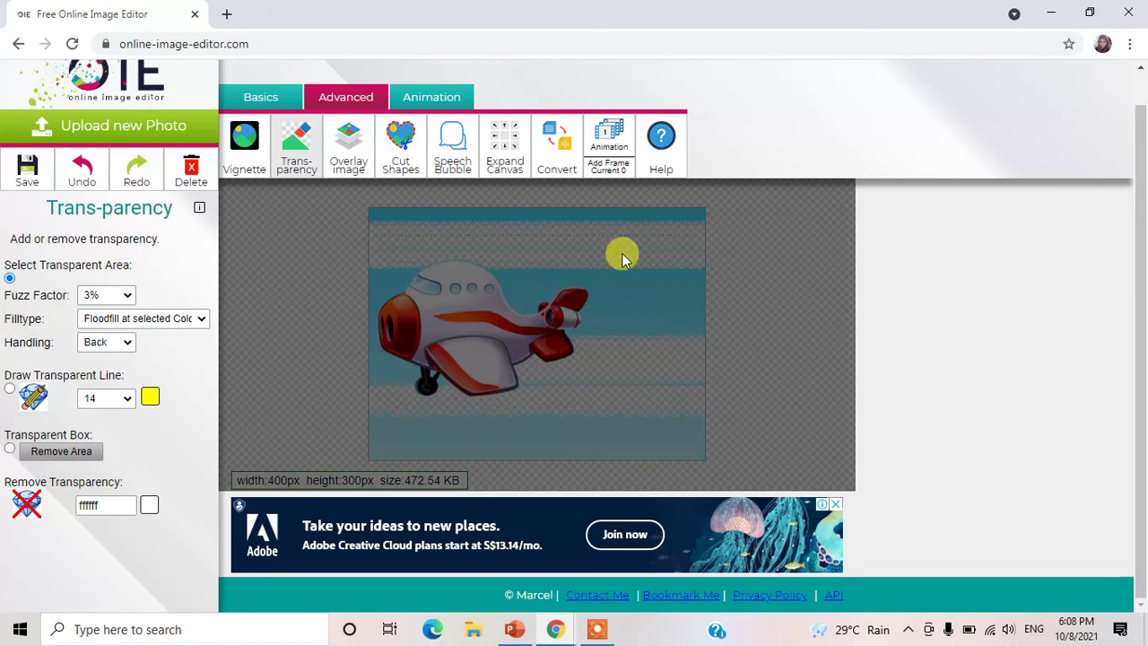
Floodfill the remaining sky patches, stripes and streaks around the plane's nose, tail and bottom band.
left_click(655, 218)
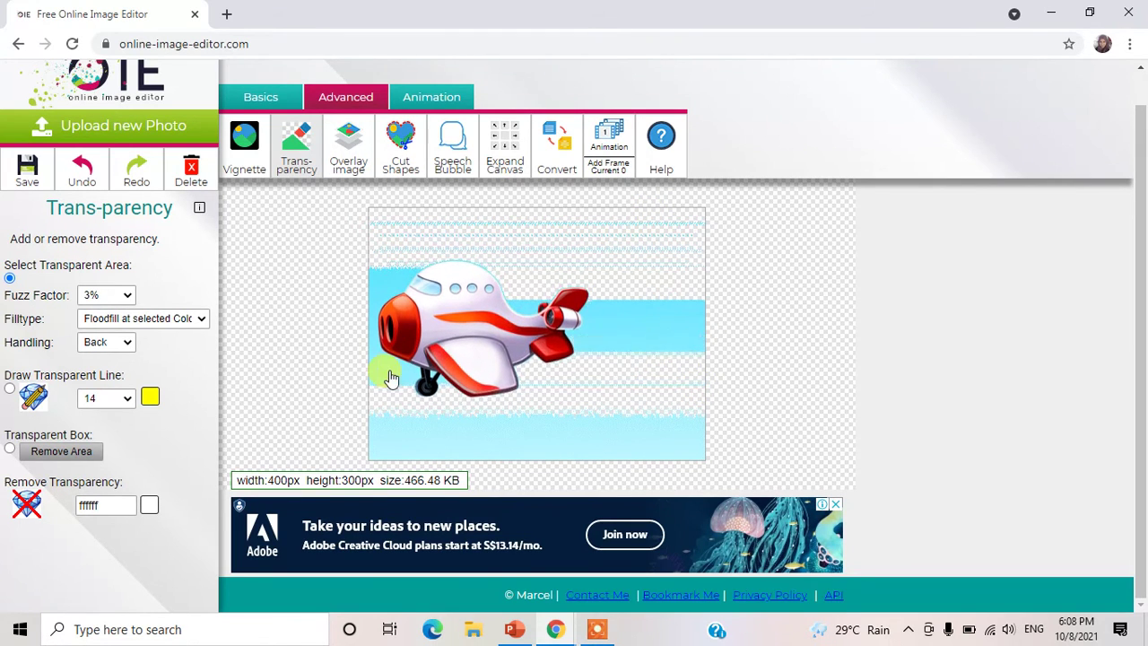
left_click(384, 372)
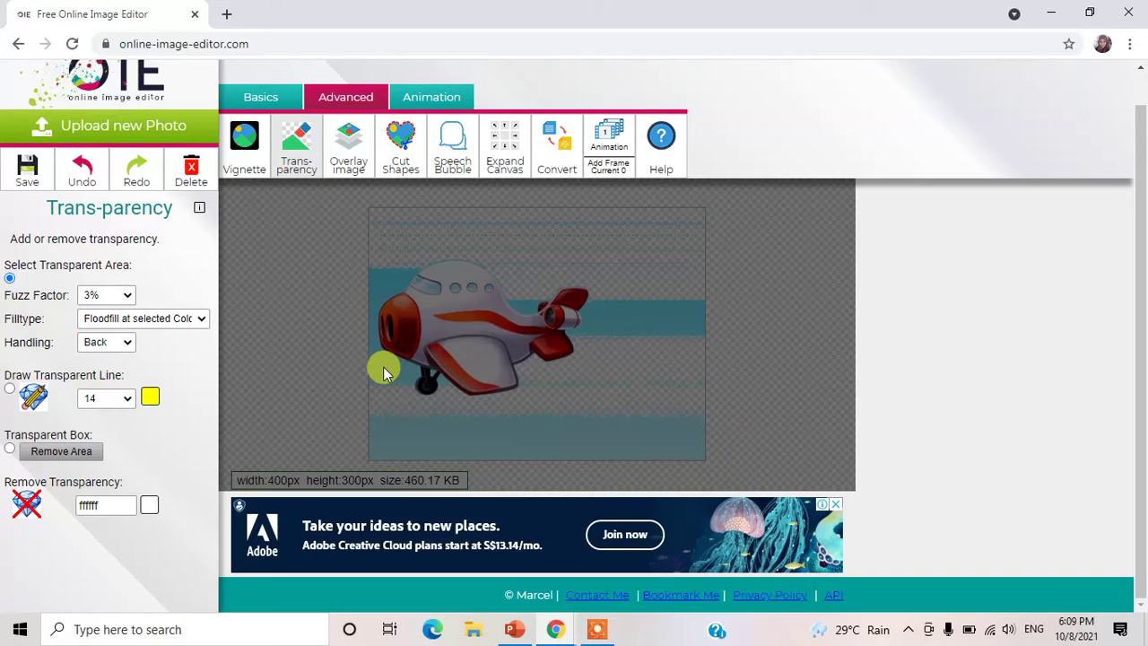
left_click(386, 287)
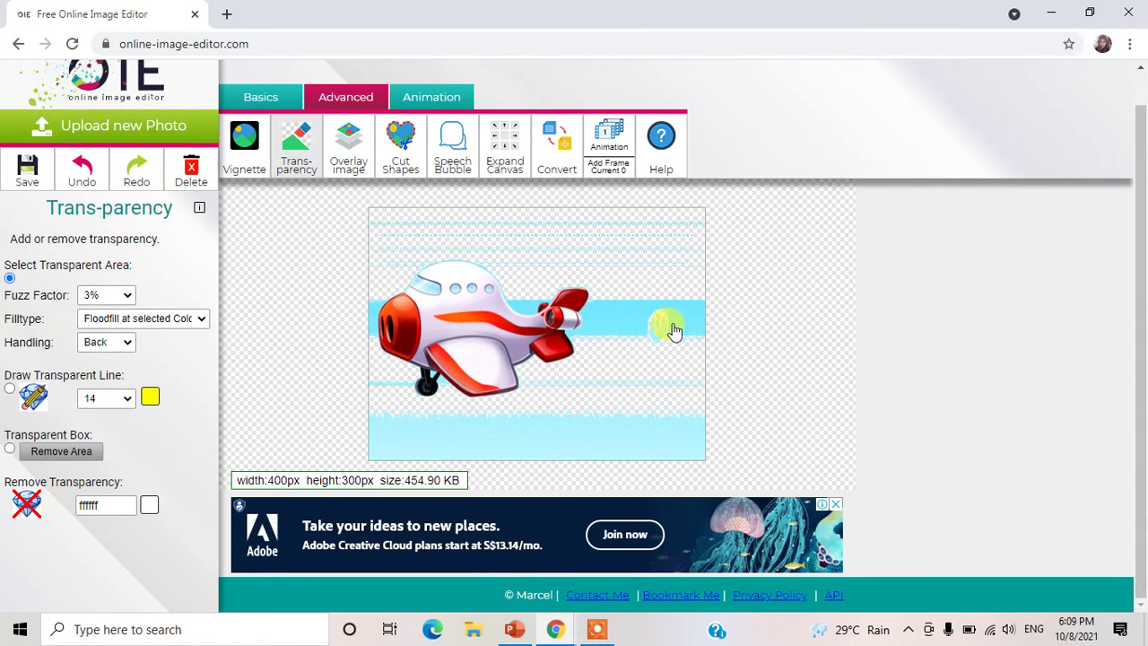
left_click(596, 331)
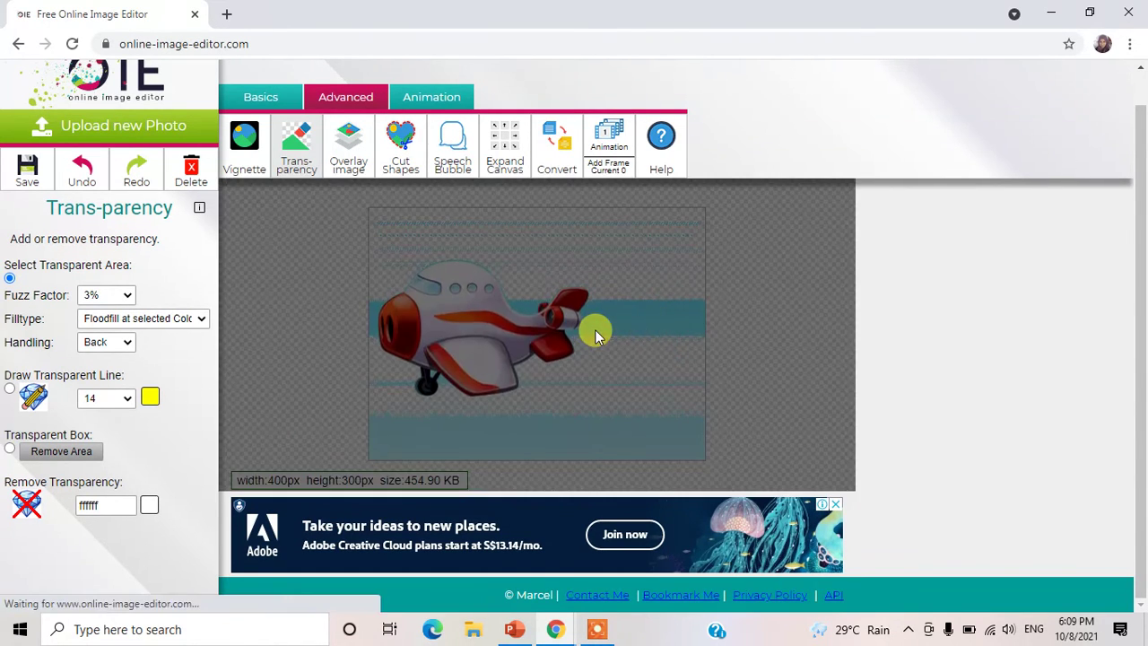
left_click(621, 449)
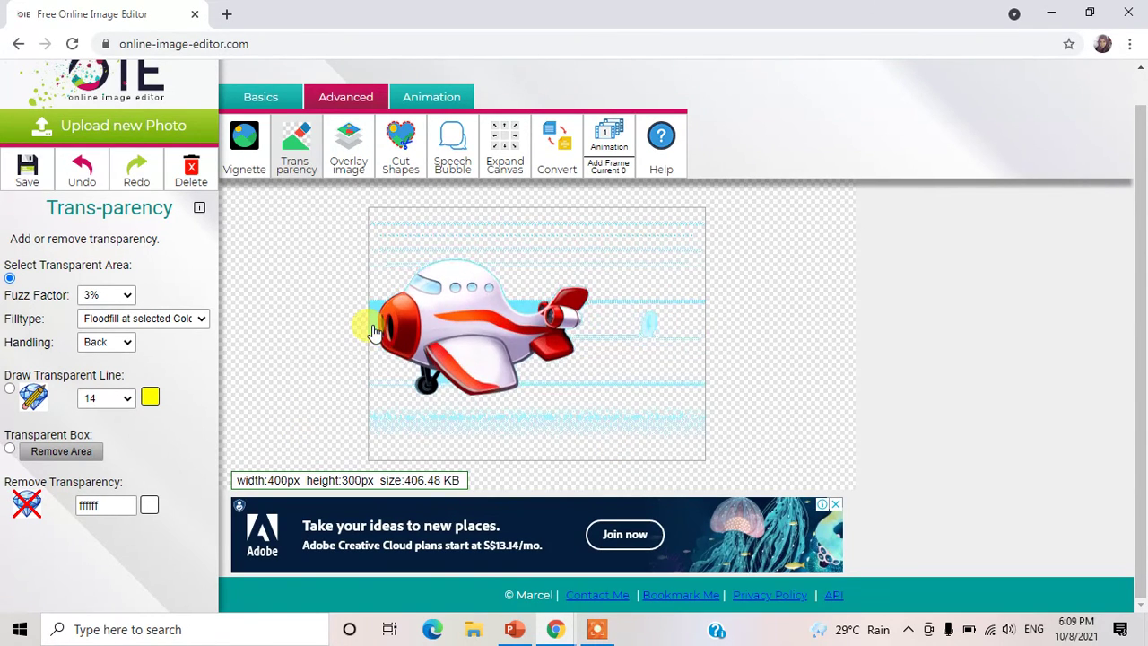
left_click(374, 329)
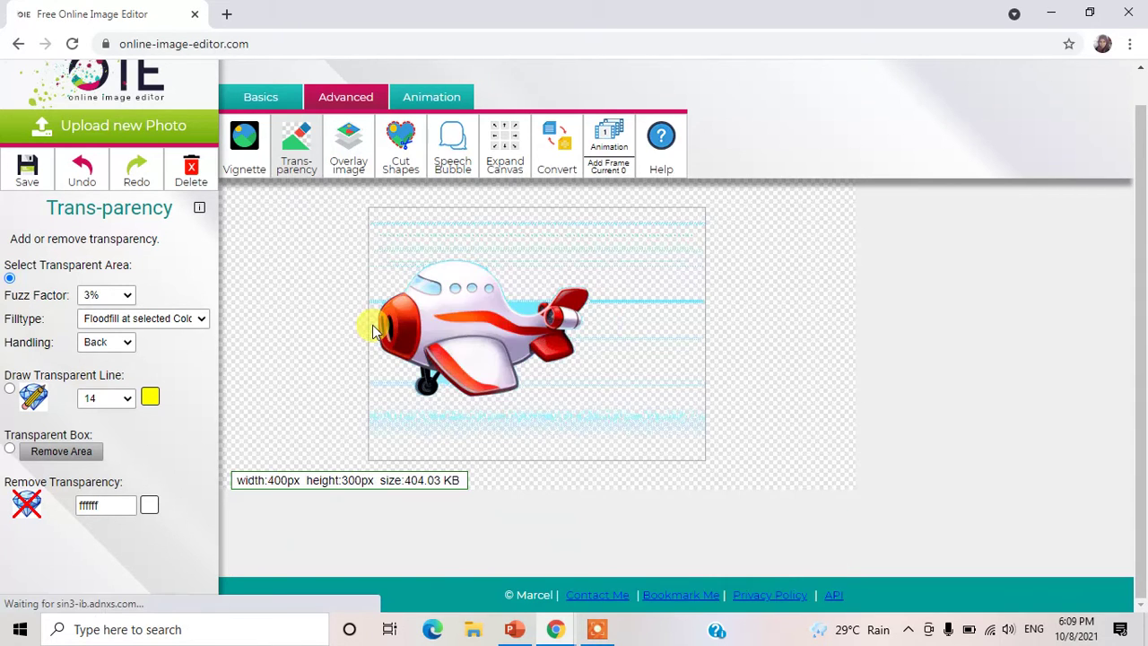
left_click(527, 309)
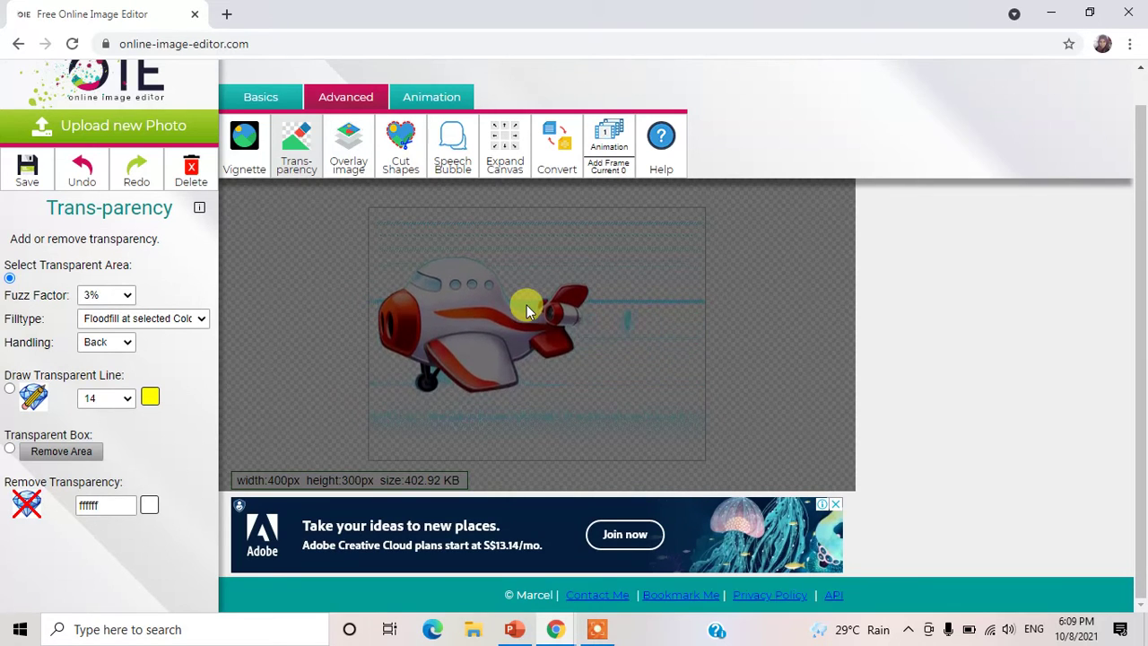
left_click(695, 312)
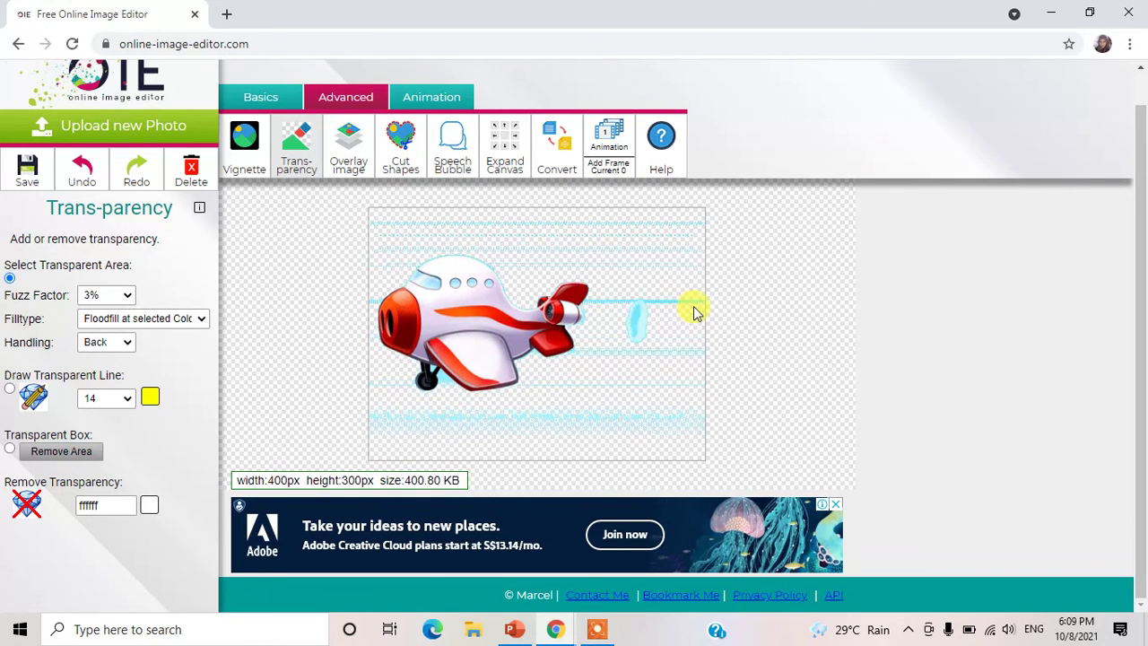
left_click(610, 303)
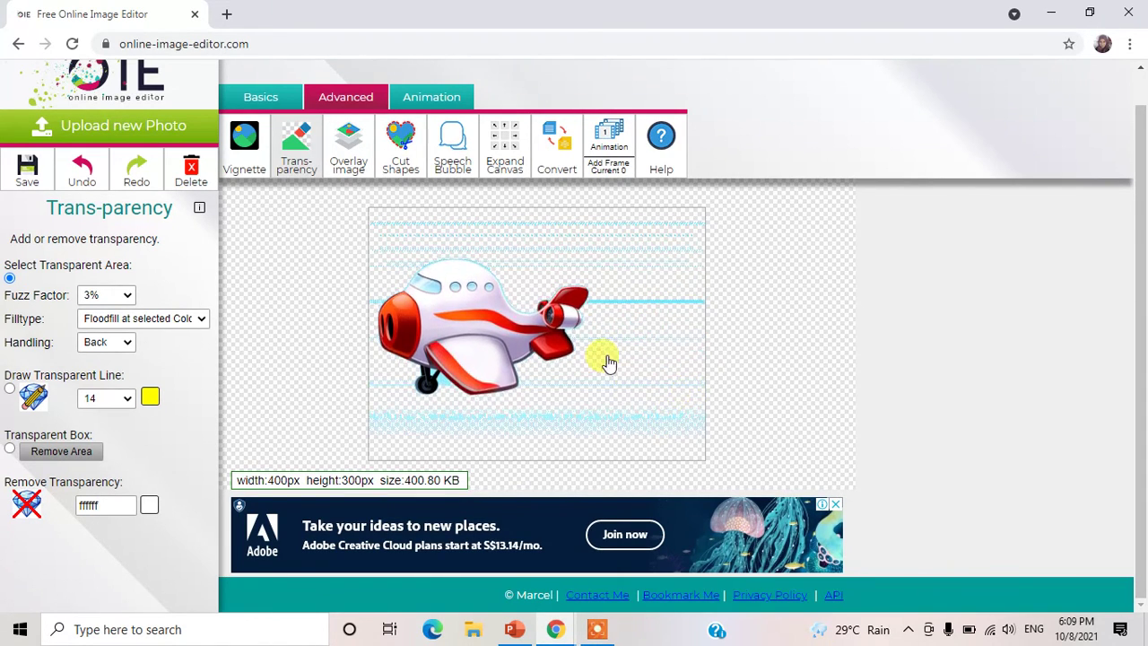
Download the edited GIF with Save Image Local, then minimize Chrome.
left_click(26, 175)
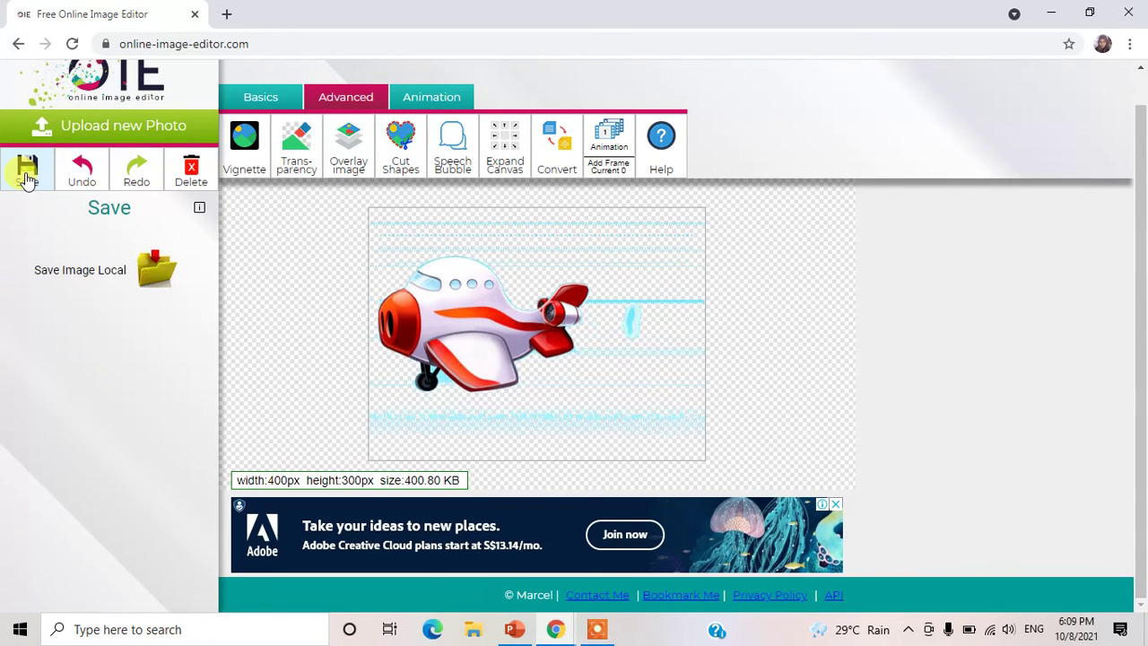
left_click(152, 274)
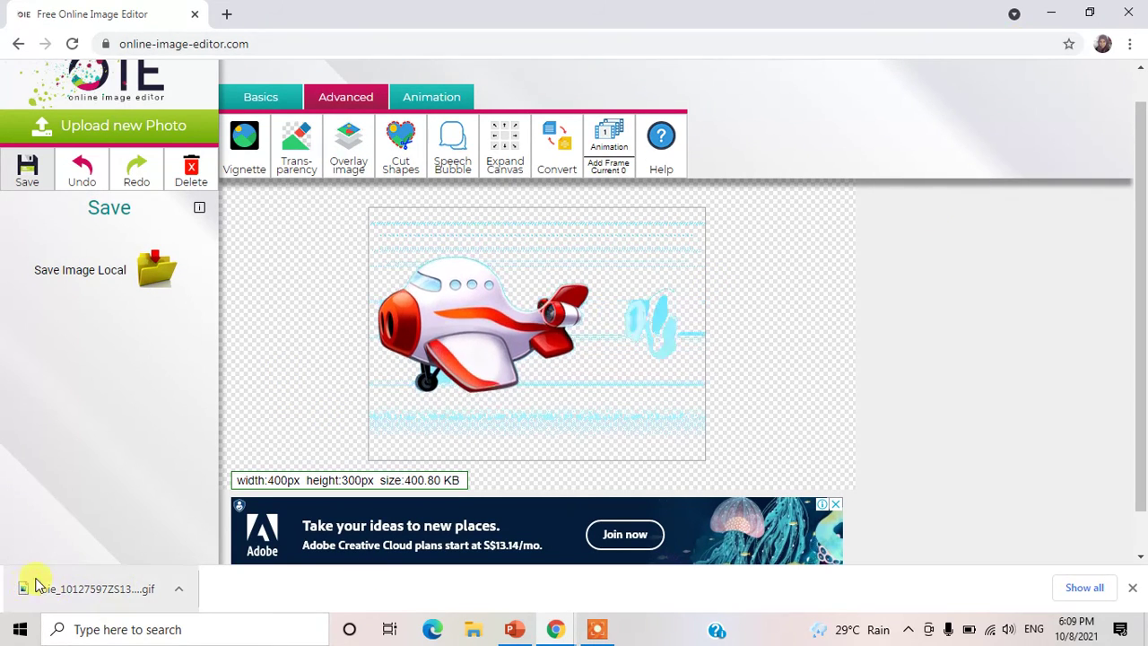
left_click(1050, 15)
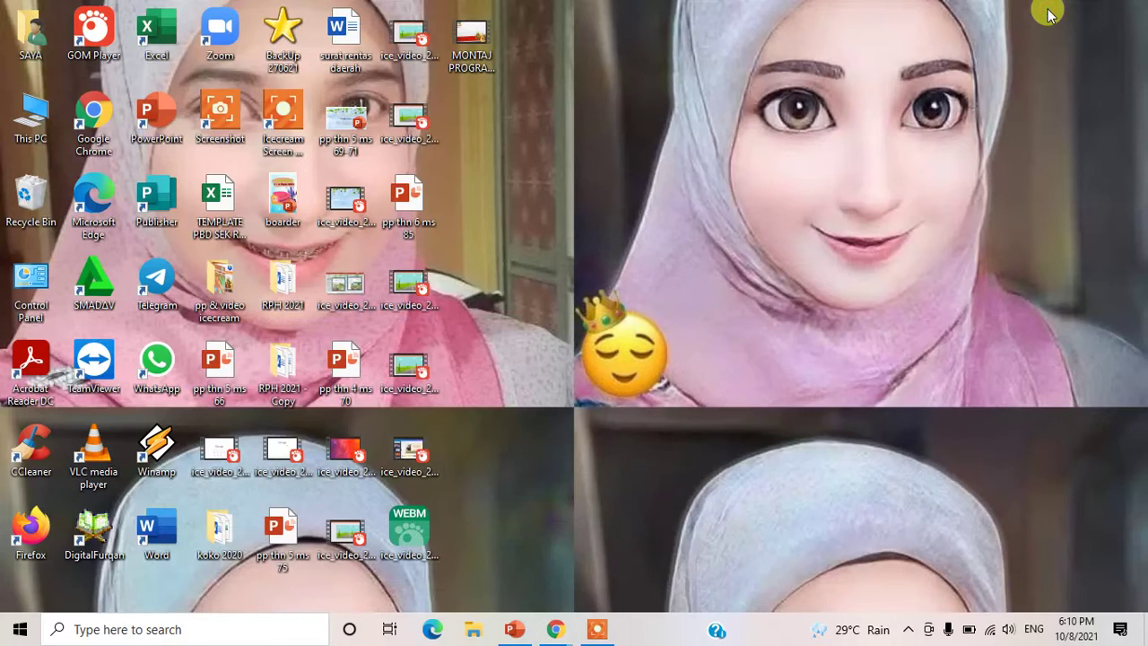
Insert the newest oie_ transparent plane GIF from Downloads onto the road-landscape slide 2.
left_click(513, 631)
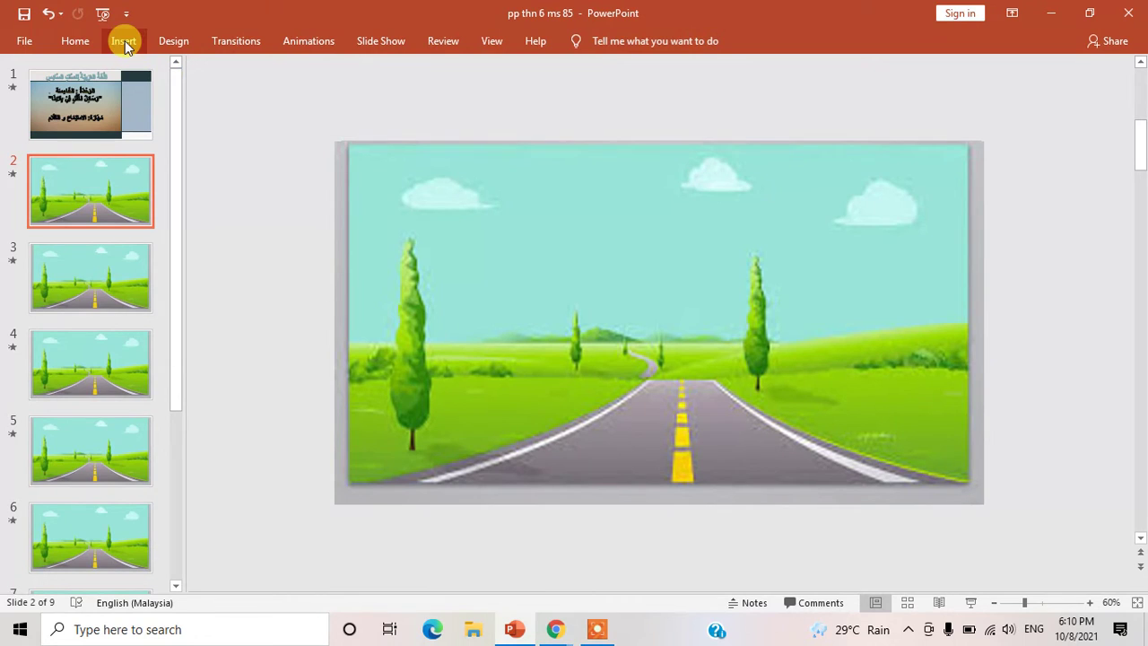
left_click(124, 42)
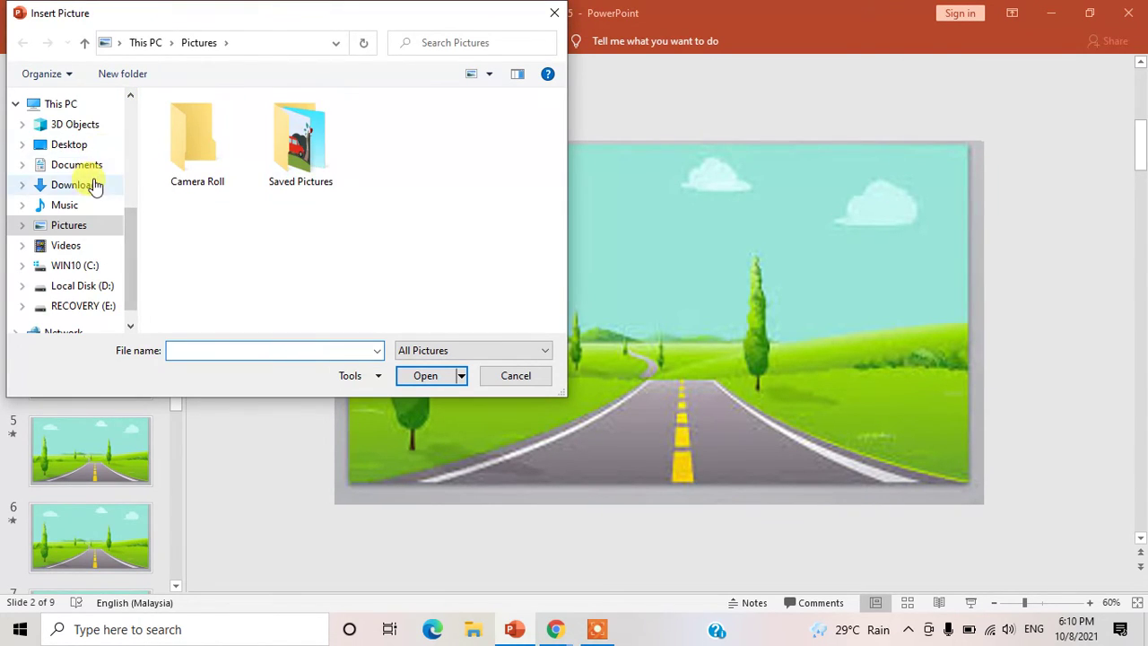
left_click(94, 185)
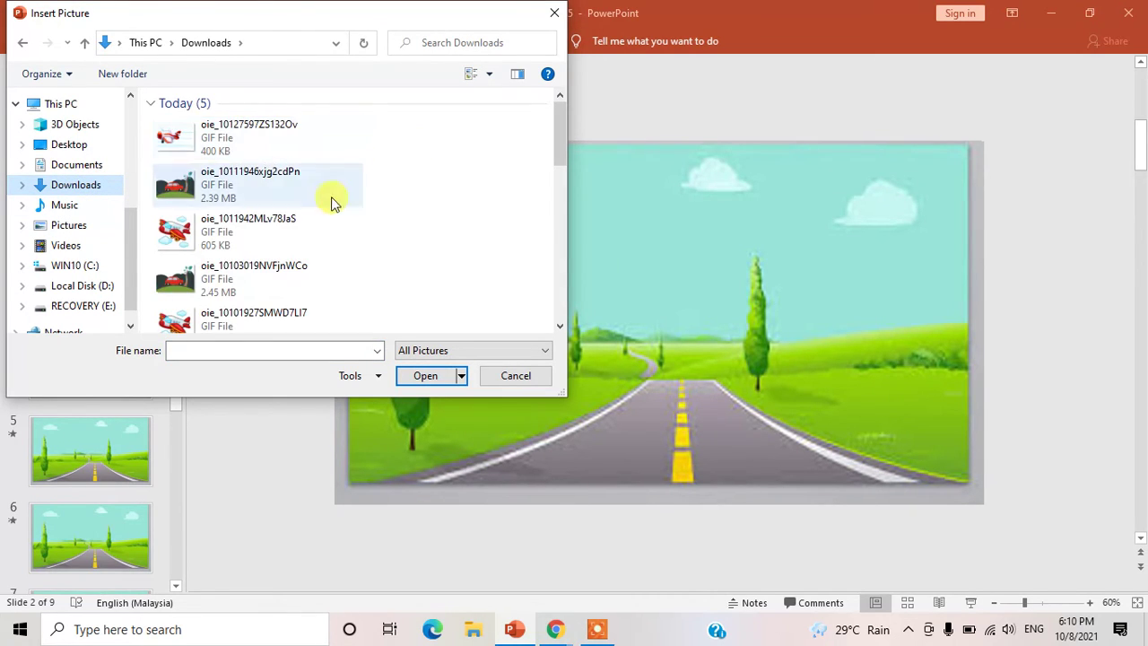
double_click(198, 139)
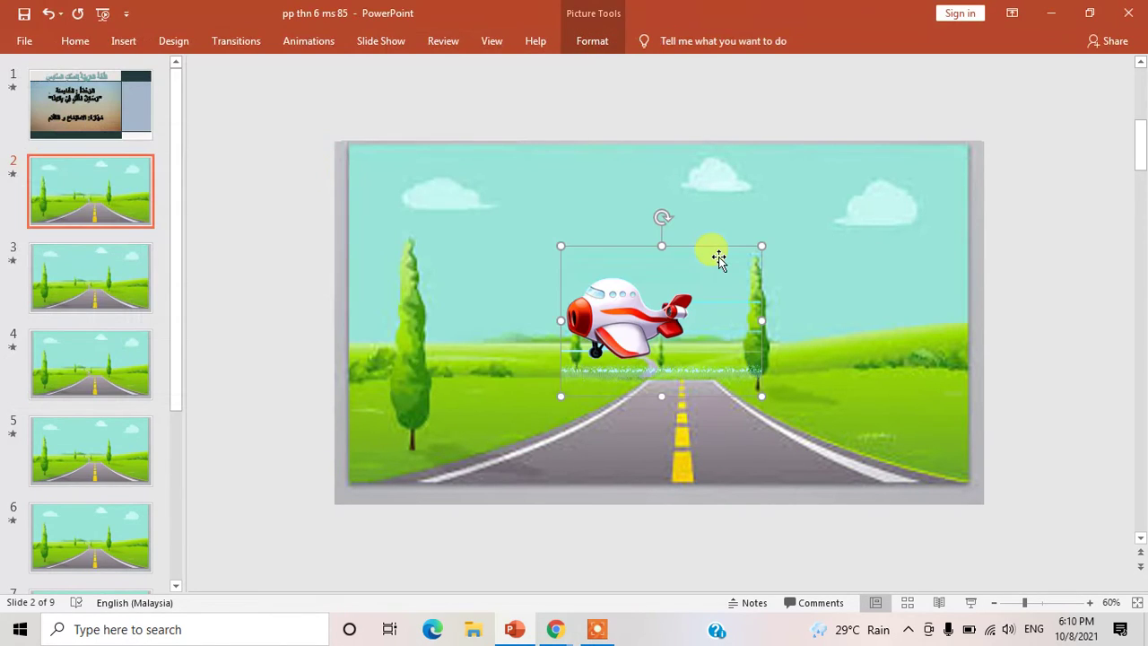
Move the plane GIF up into the sky, stretch it wider leftward, and centre it near the top.
left_click(836, 234)
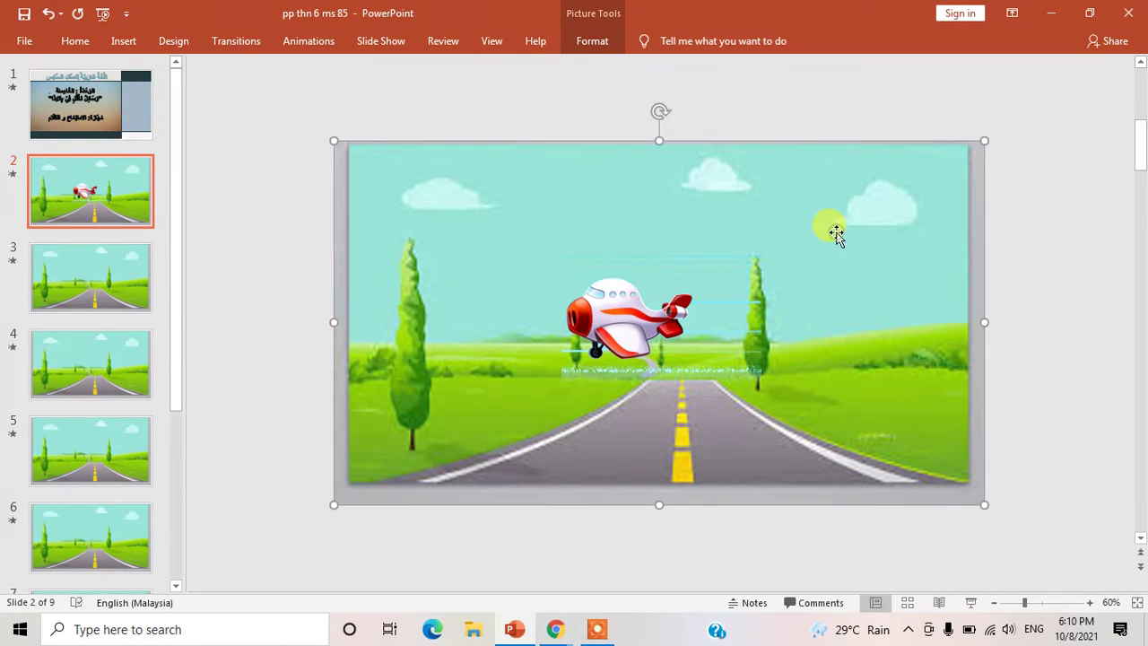
left_click(684, 304)
left_click_drag(694, 304, 812, 226)
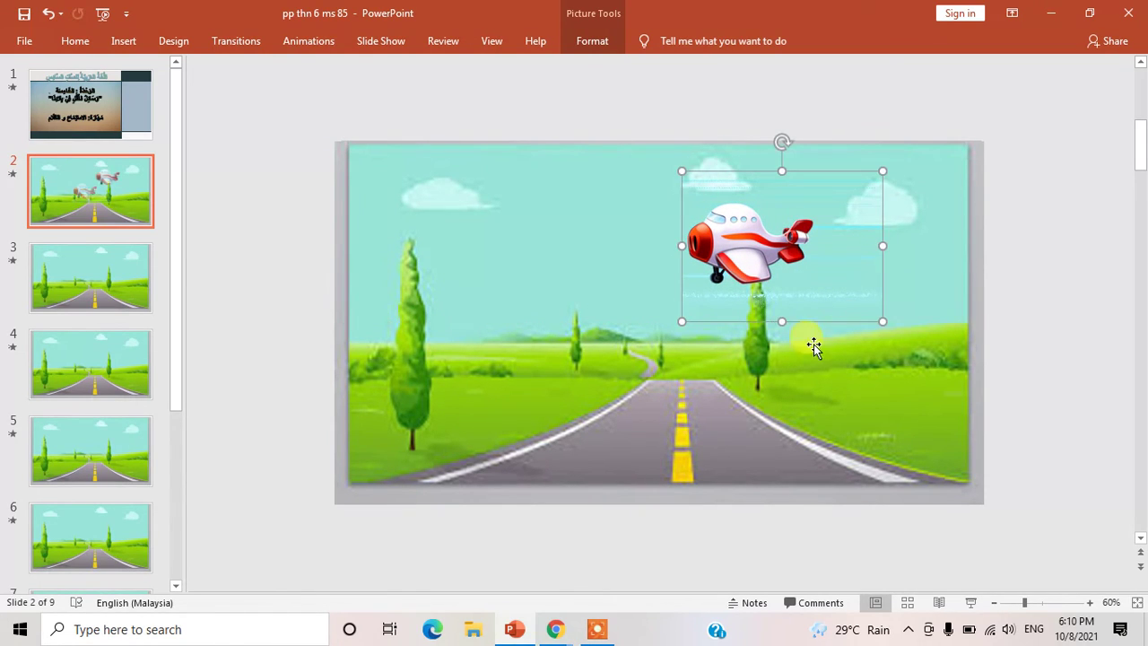
left_click_drag(679, 248, 615, 252)
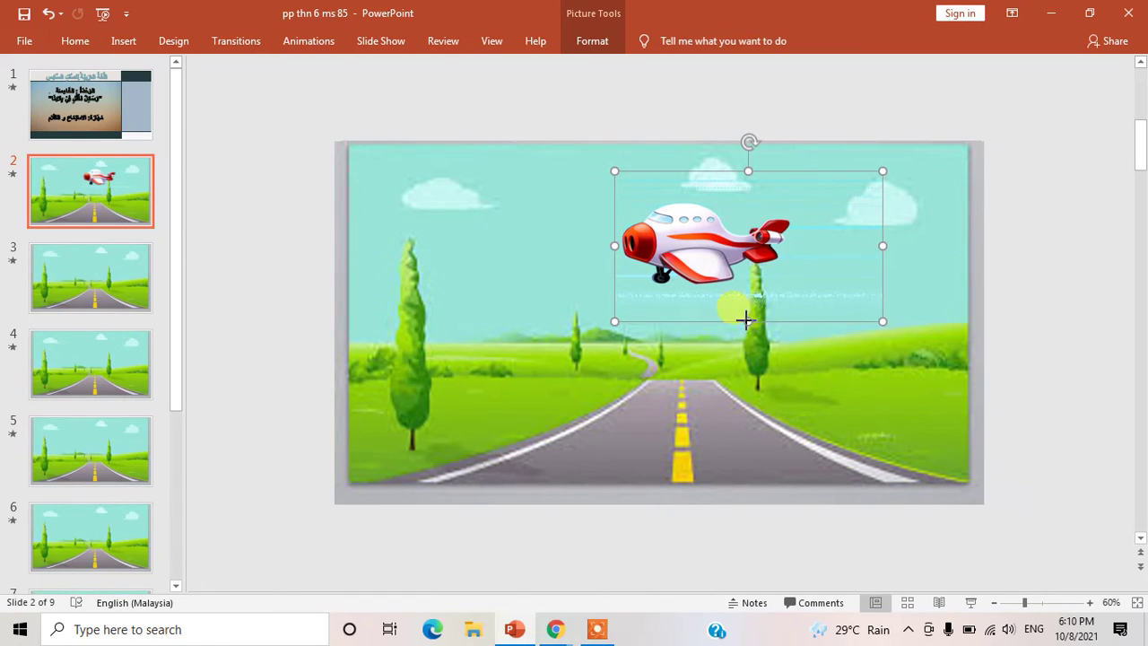
left_click_drag(733, 251, 679, 251)
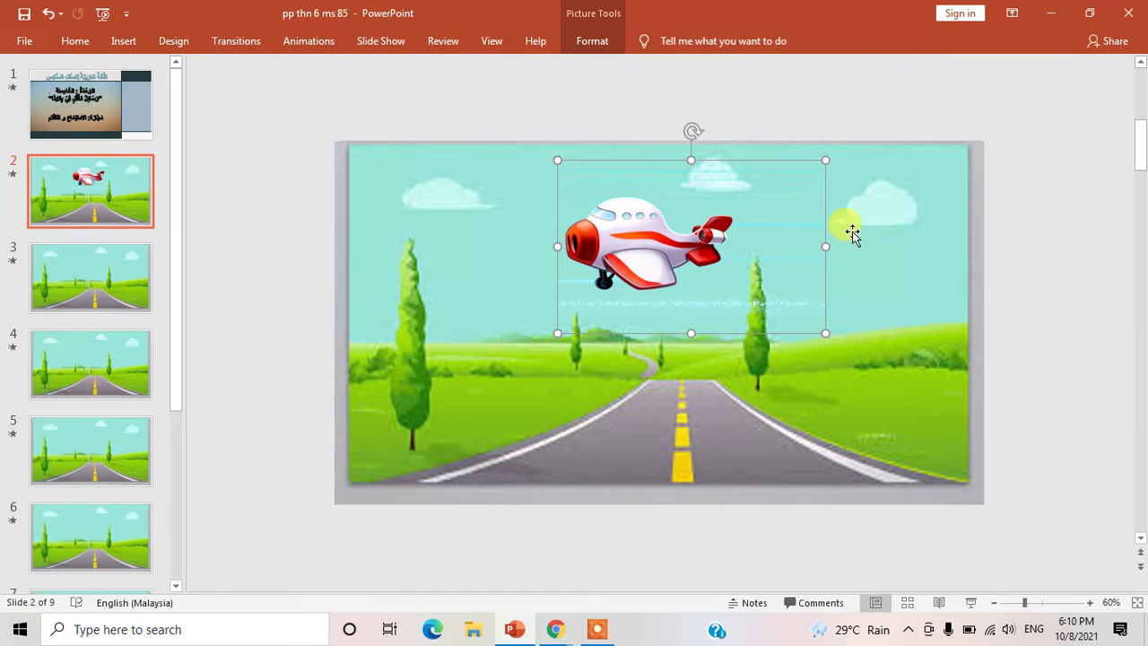
left_click(898, 259)
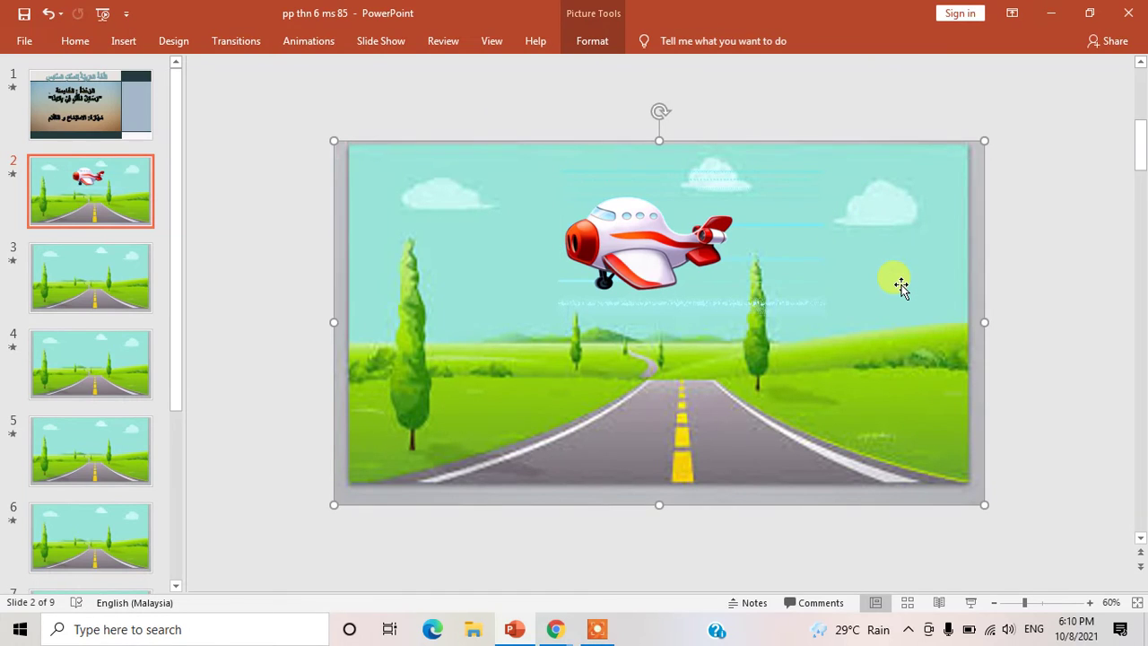
Run the slide show from slide 2 to show the plane above the road.
left_click(367, 45)
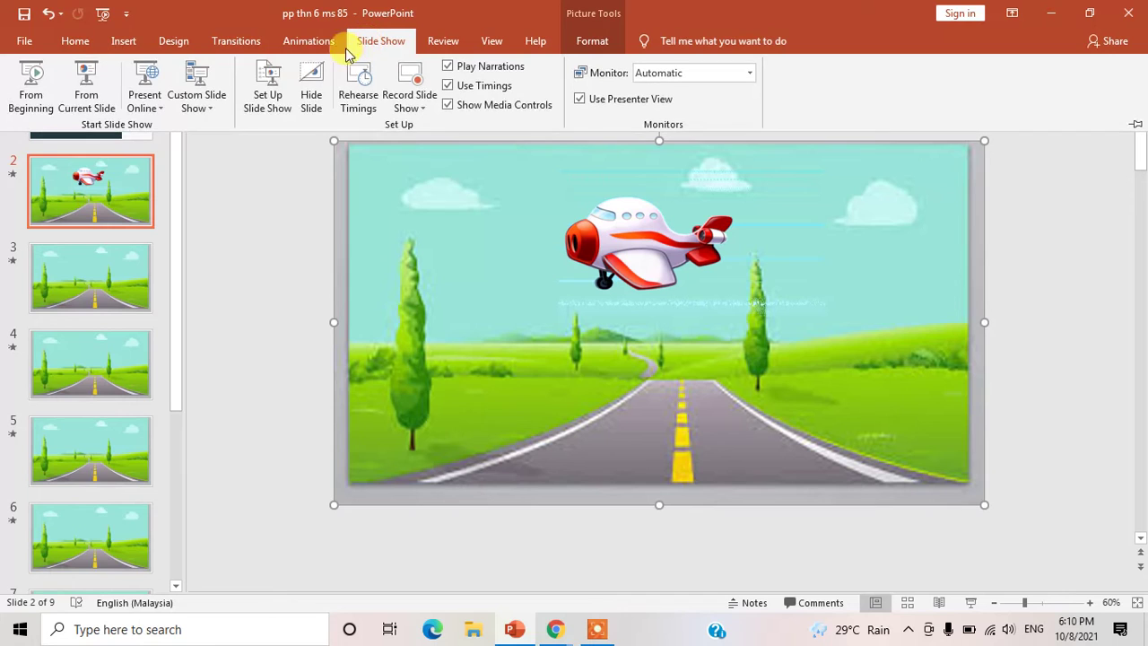
left_click(95, 96)
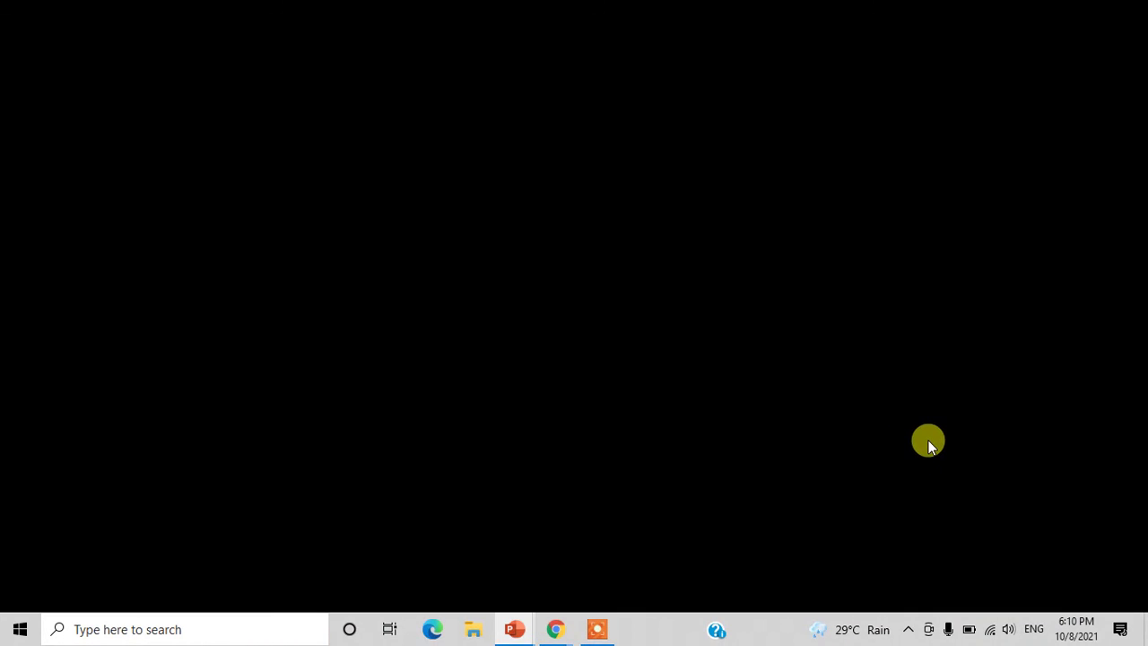
left_click(928, 440)
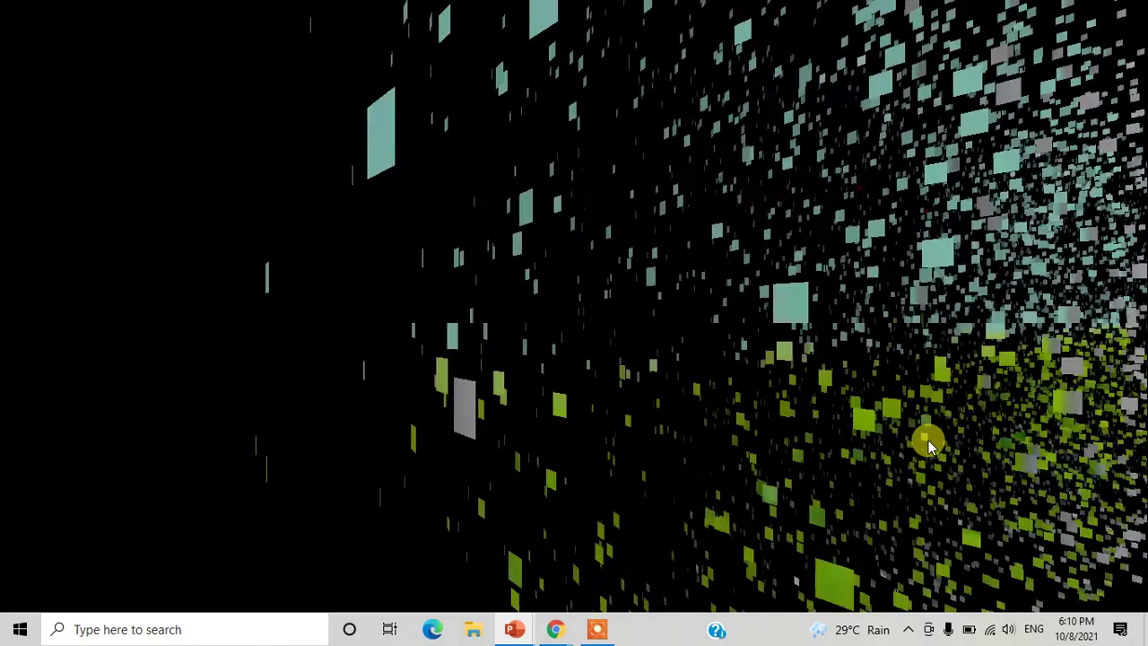